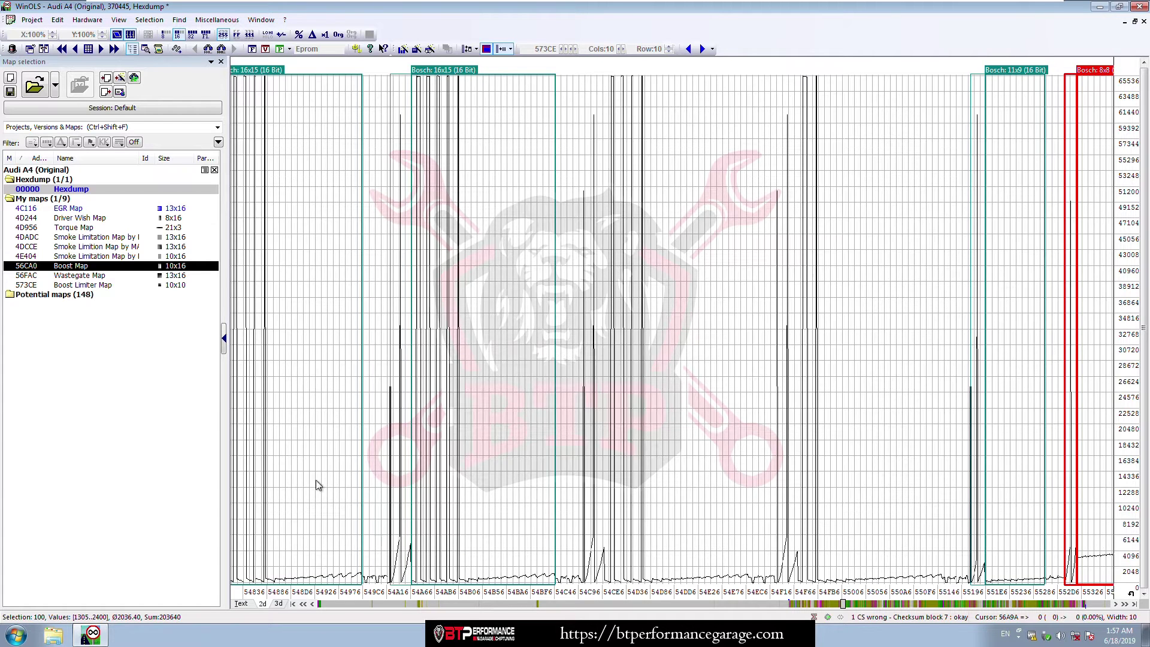
# - Locate the potential Bosch 10x10 (16 Bit) map at address 546D0 in the hexdump and open it as a map
pyautogui.click(731, 602)
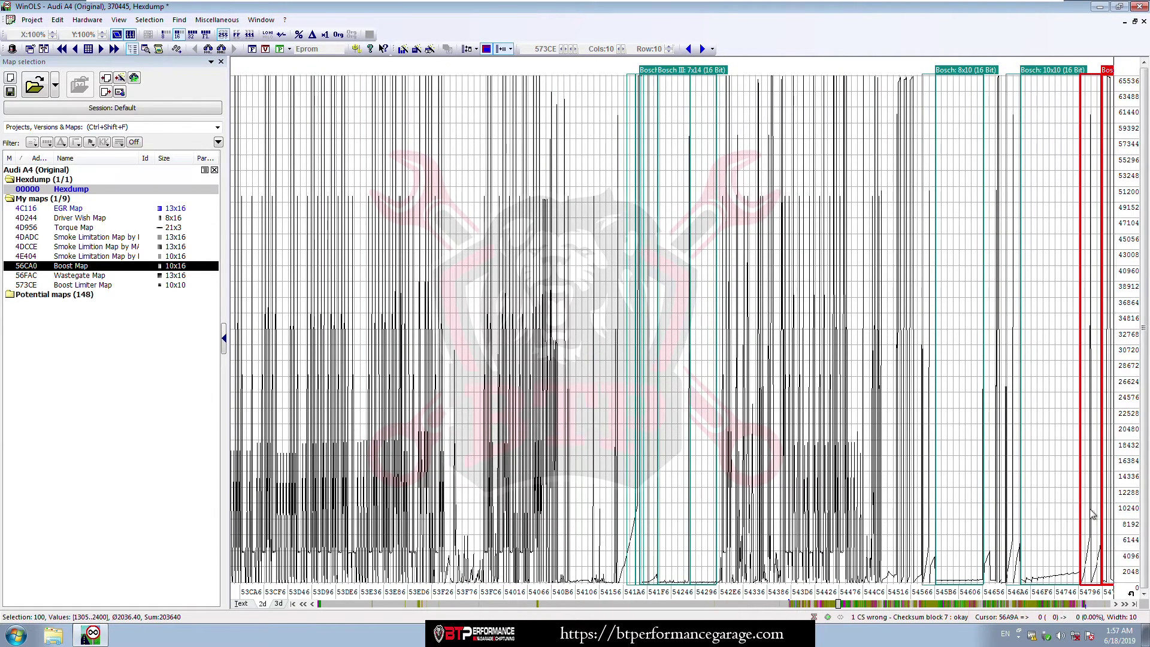
pyautogui.click(922, 604)
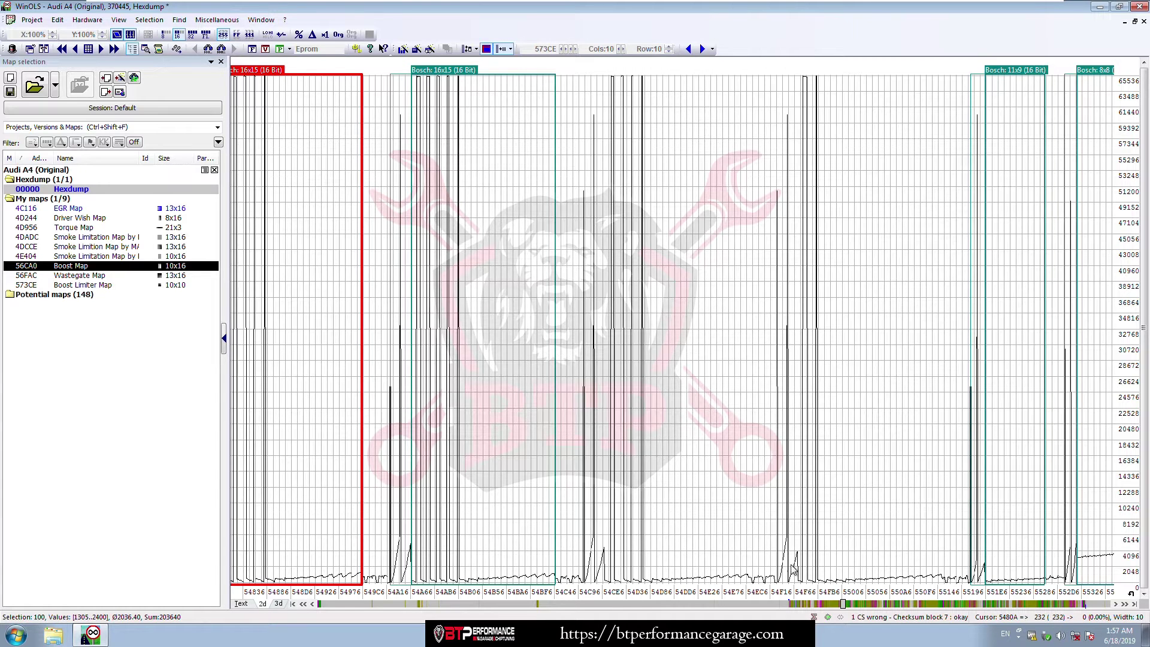
pyautogui.click(813, 603)
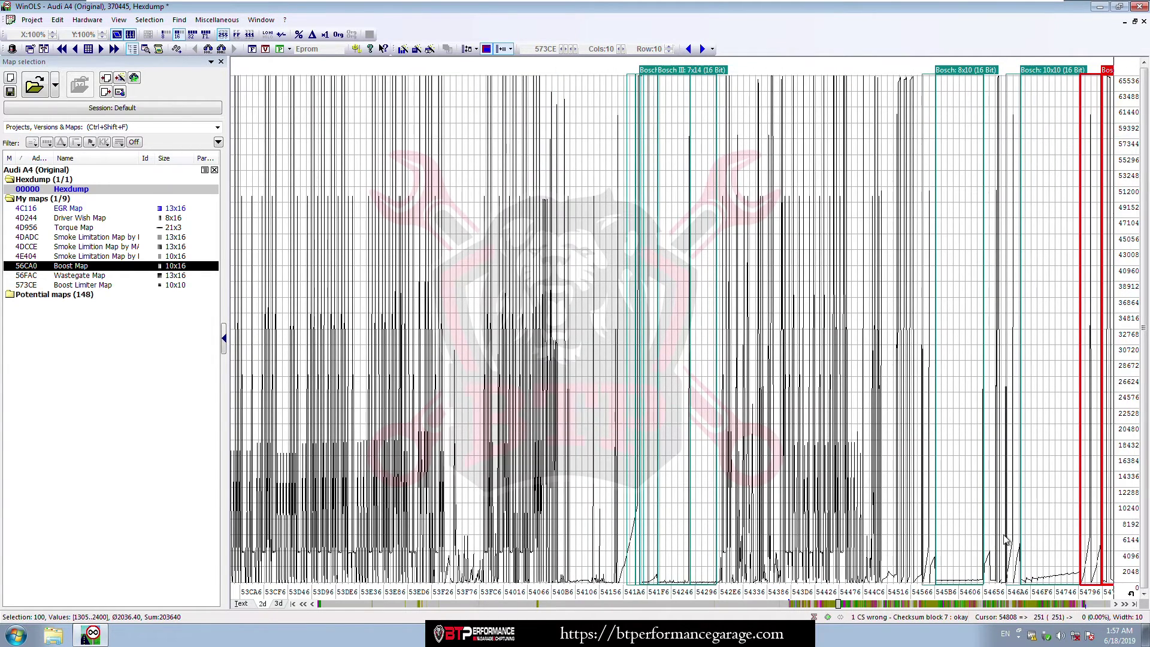
pyautogui.scroll(-2, 1009, 521)
pyautogui.scroll(-3, 1007, 520)
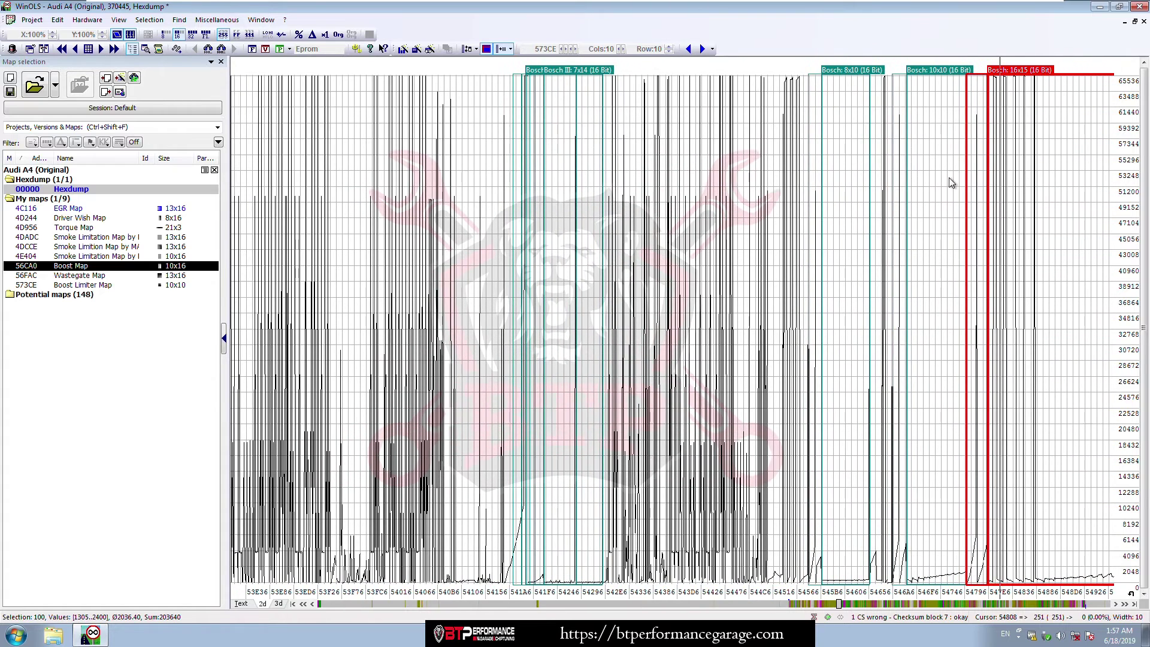
pyautogui.doubleClick(947, 70)
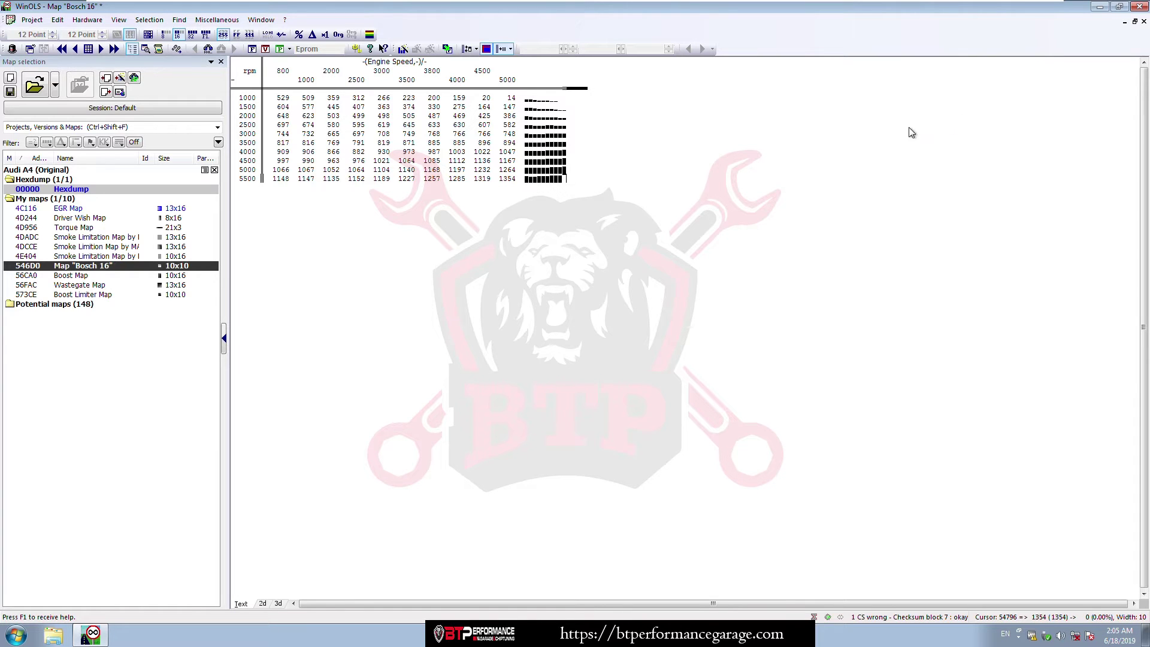
# - Open the properties of the 10x10 map and name it "Duration Map 1"
pyautogui.doubleClick(440, 135)
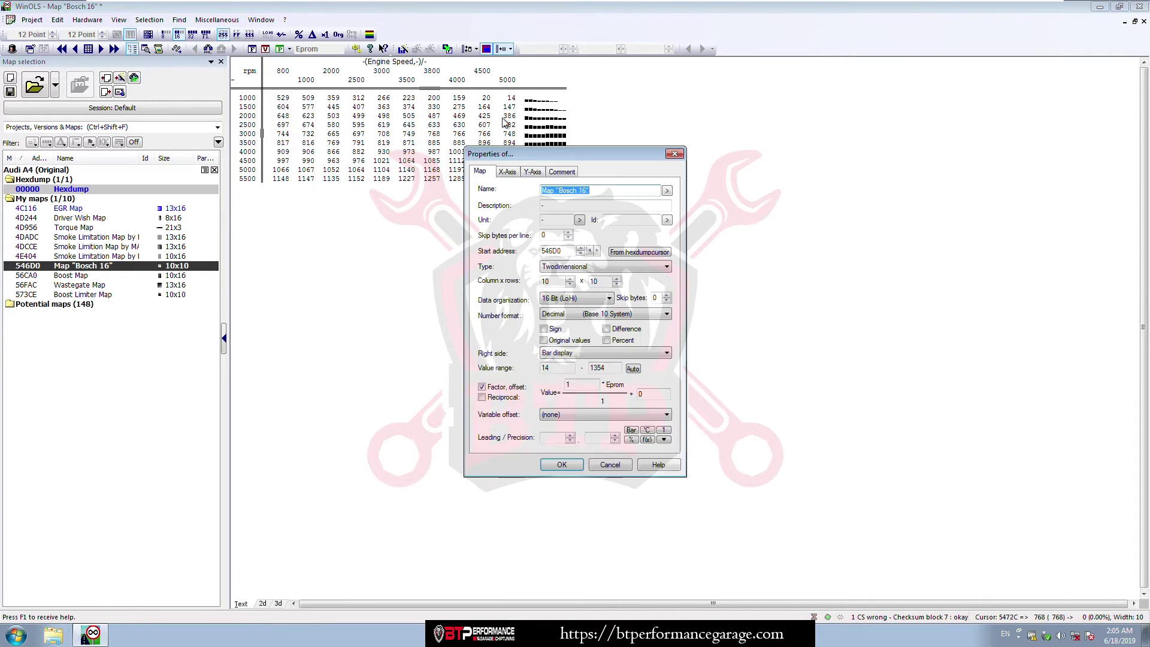
pyautogui.moveTo(537, 157); pyautogui.dragTo(678, 94)
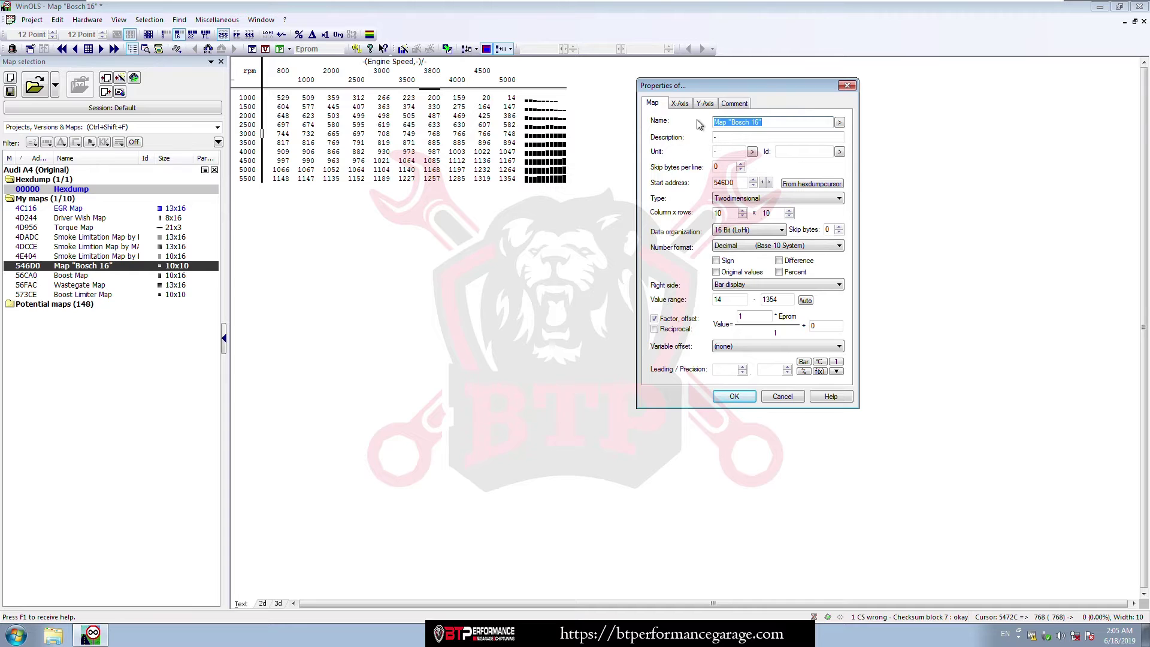
pyautogui.write('Durat')
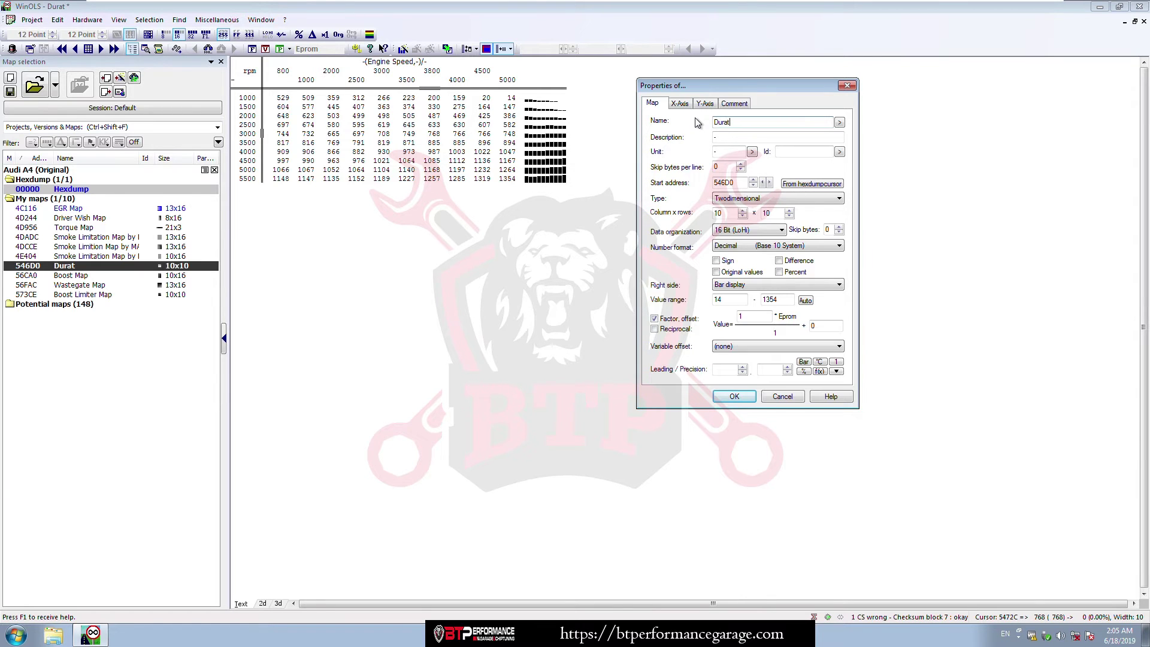
pyautogui.write('ion Map')
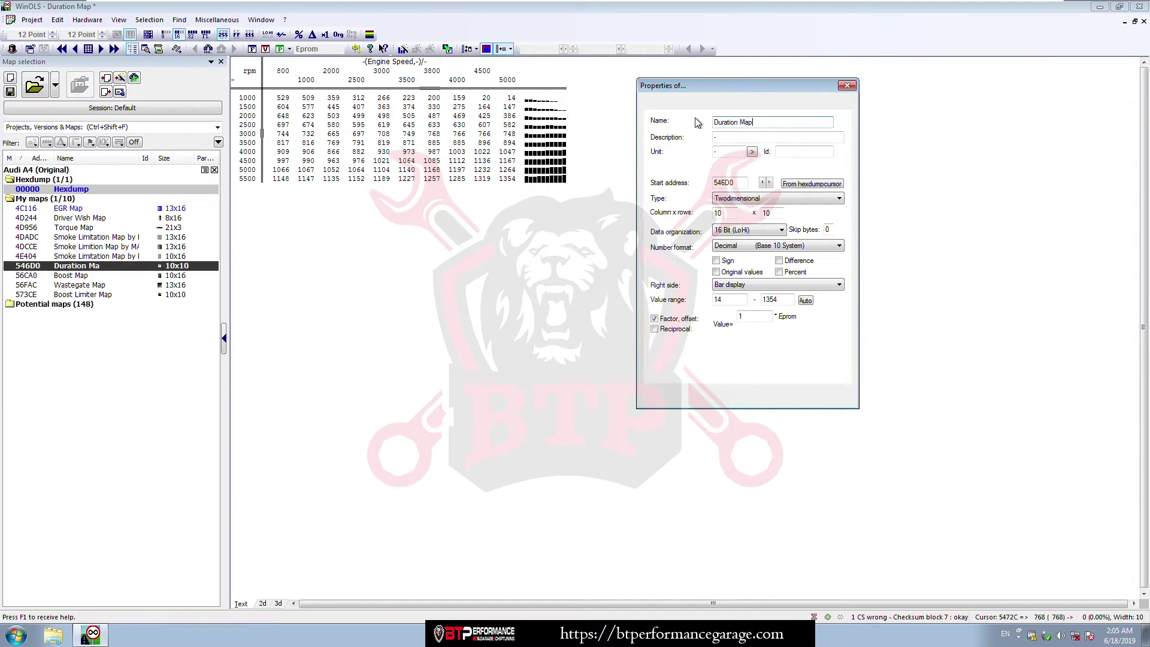
pyautogui.write(' 1')
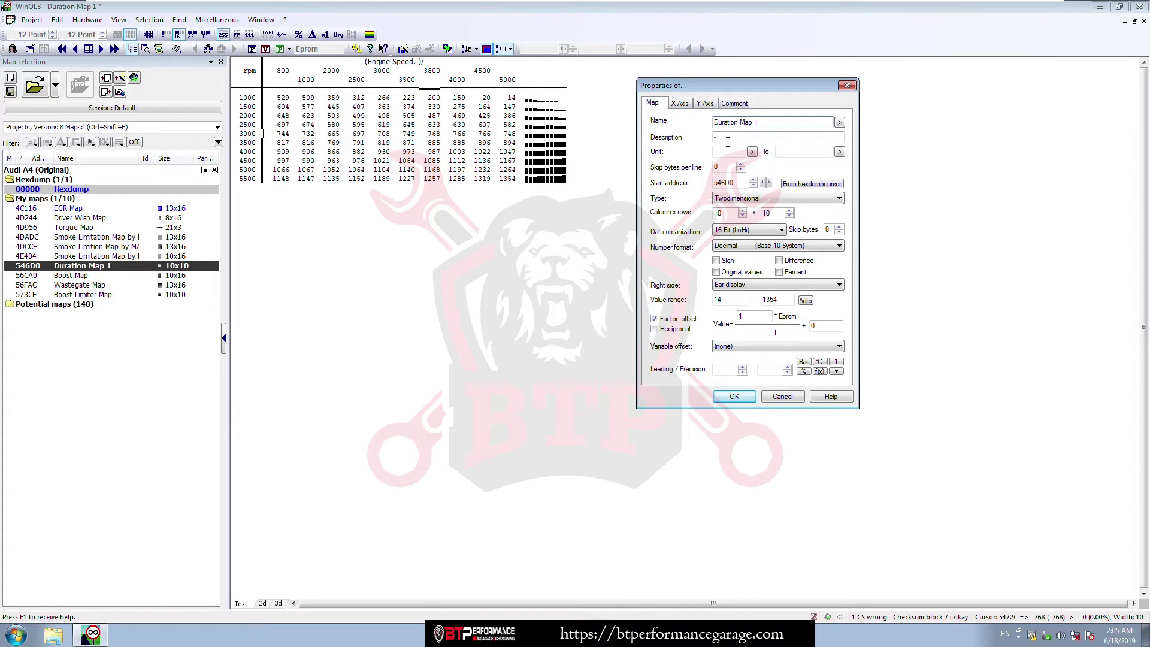
# - Set the description of Duration Map 1 to "Crankshaft Angle" and its unit to deg
pyautogui.press('Tab')
pyautogui.write('Cr')
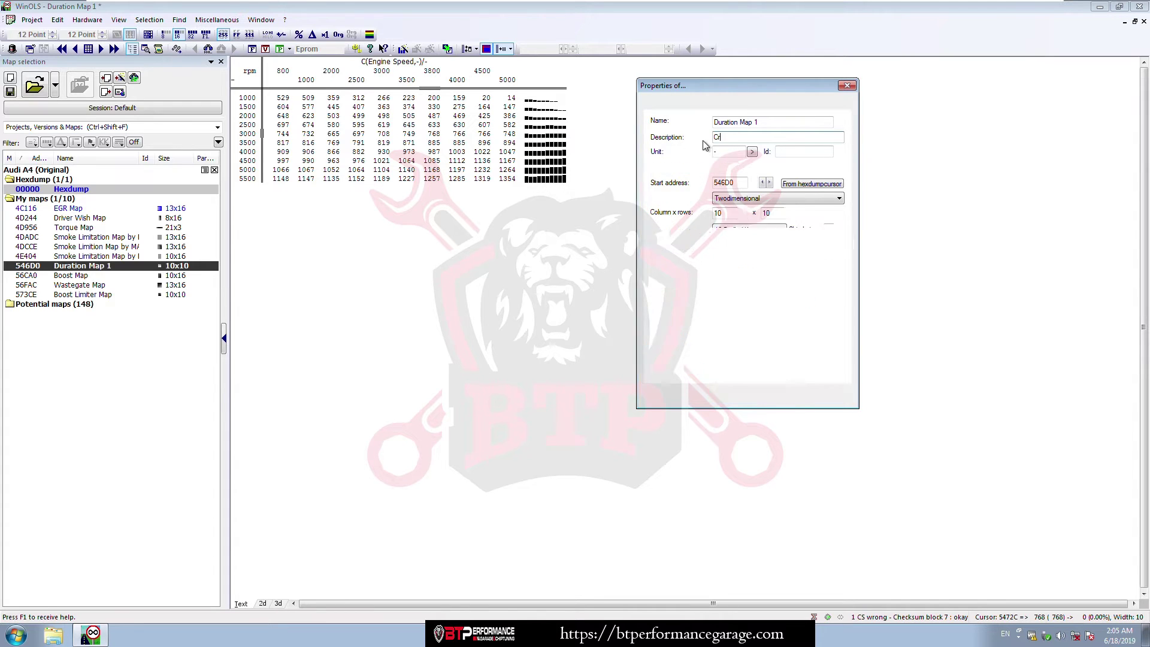
pyautogui.write('ankshaft')
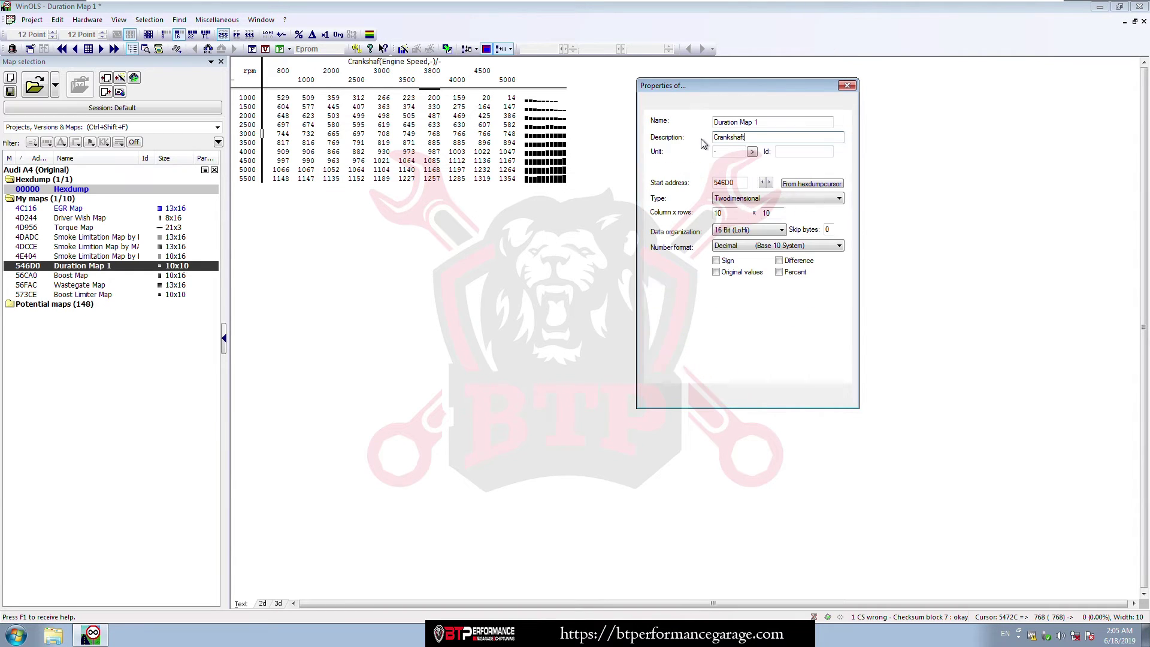
pyautogui.write(' Angle')
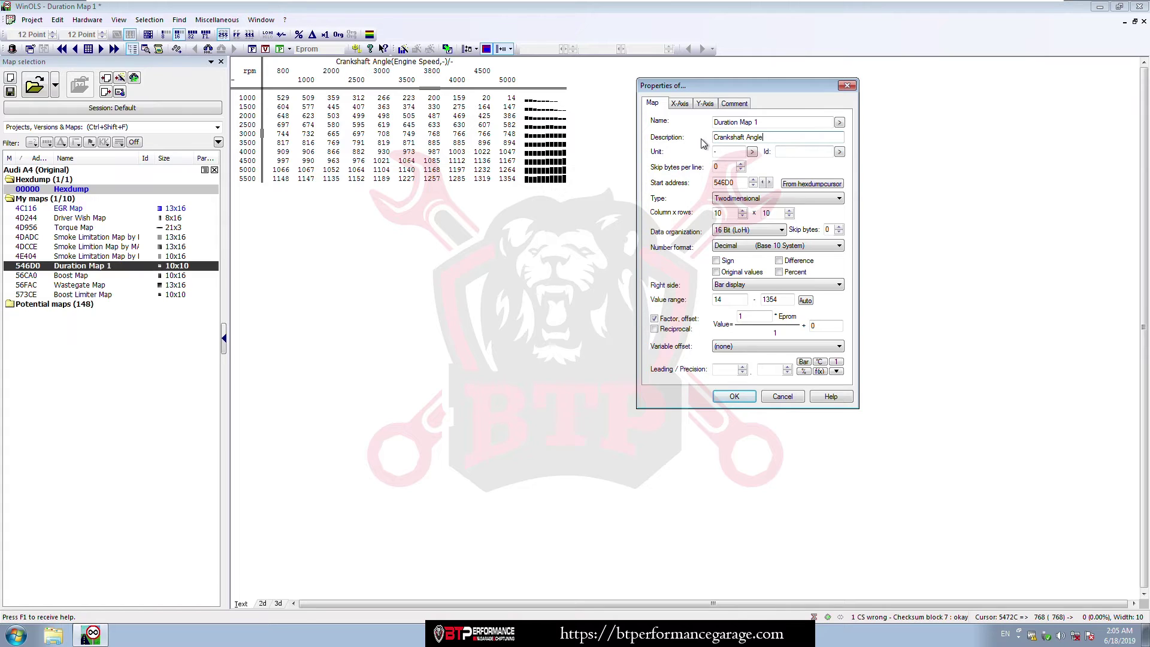
pyautogui.press('Tab')
pyautogui.write('deg')
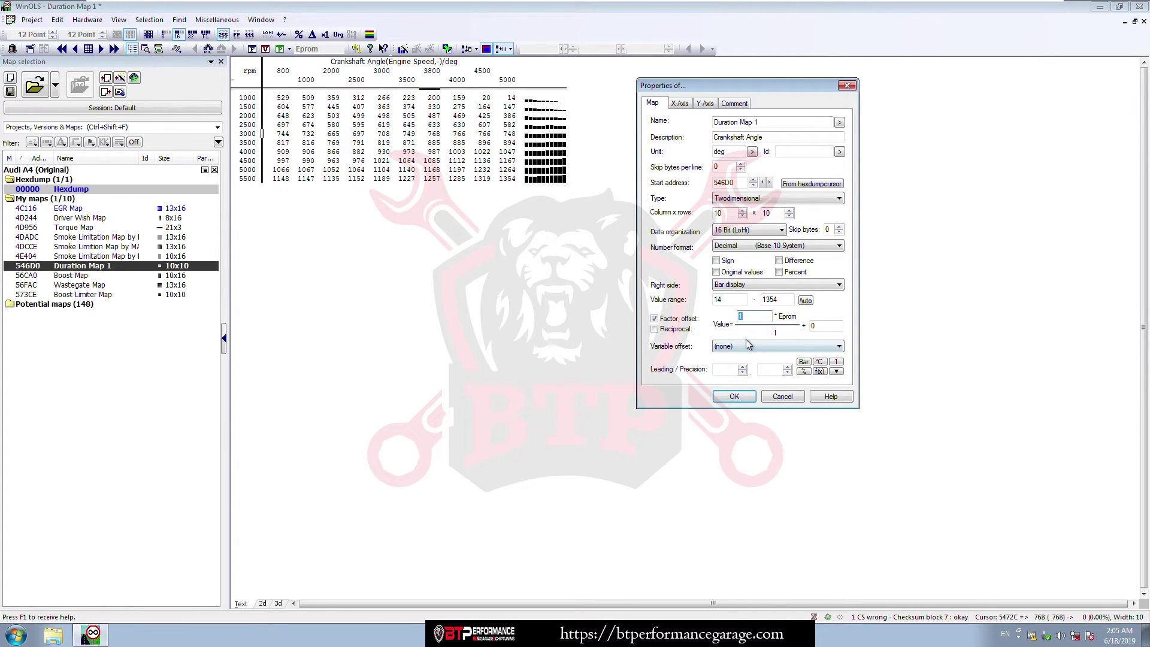
# - Set the value factor of Duration Map 1 to 0.023437 with a precision of 1, and apply the properties
pyautogui.write('0.0234')
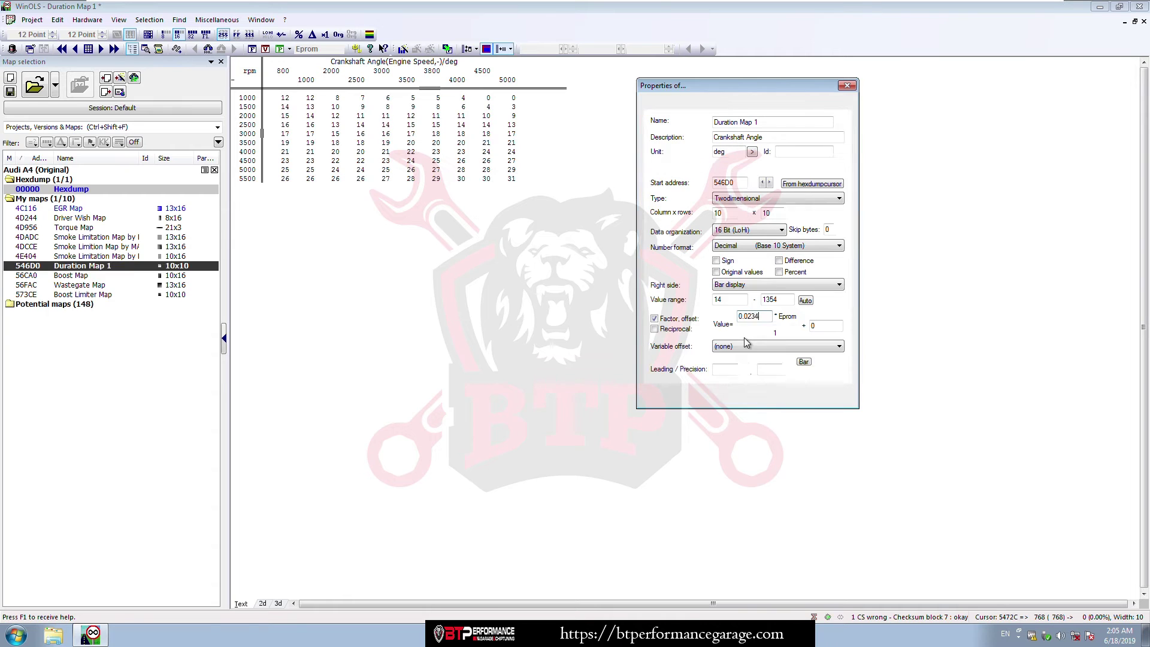
pyautogui.write('37')
pyautogui.click(770, 369)
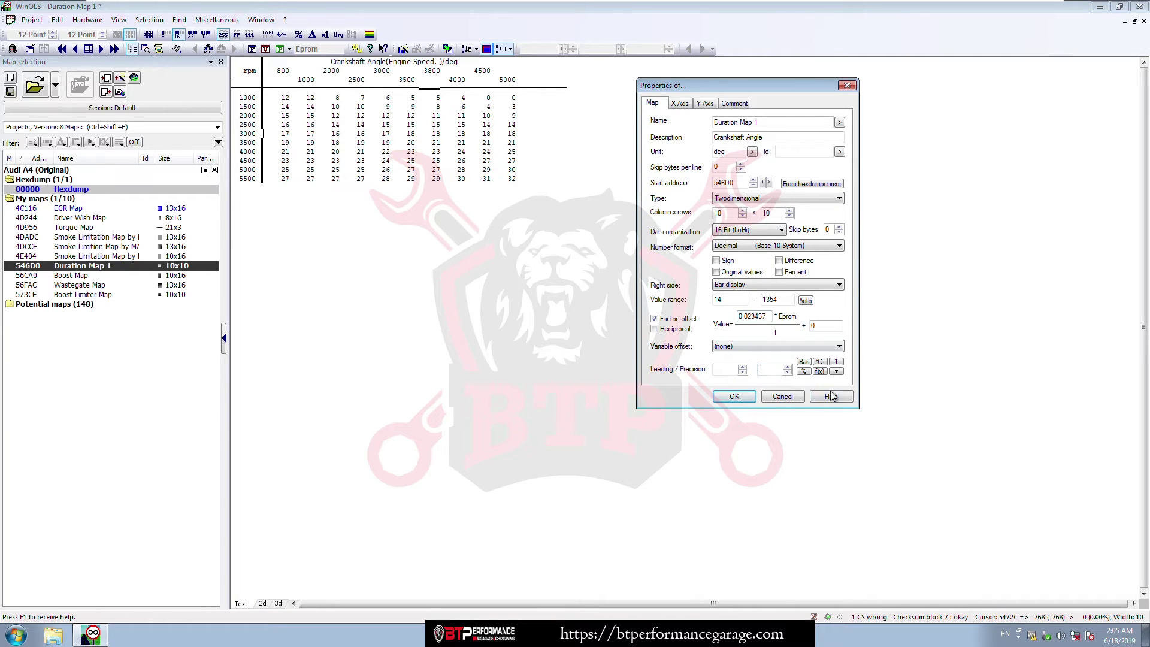
pyautogui.write('1')
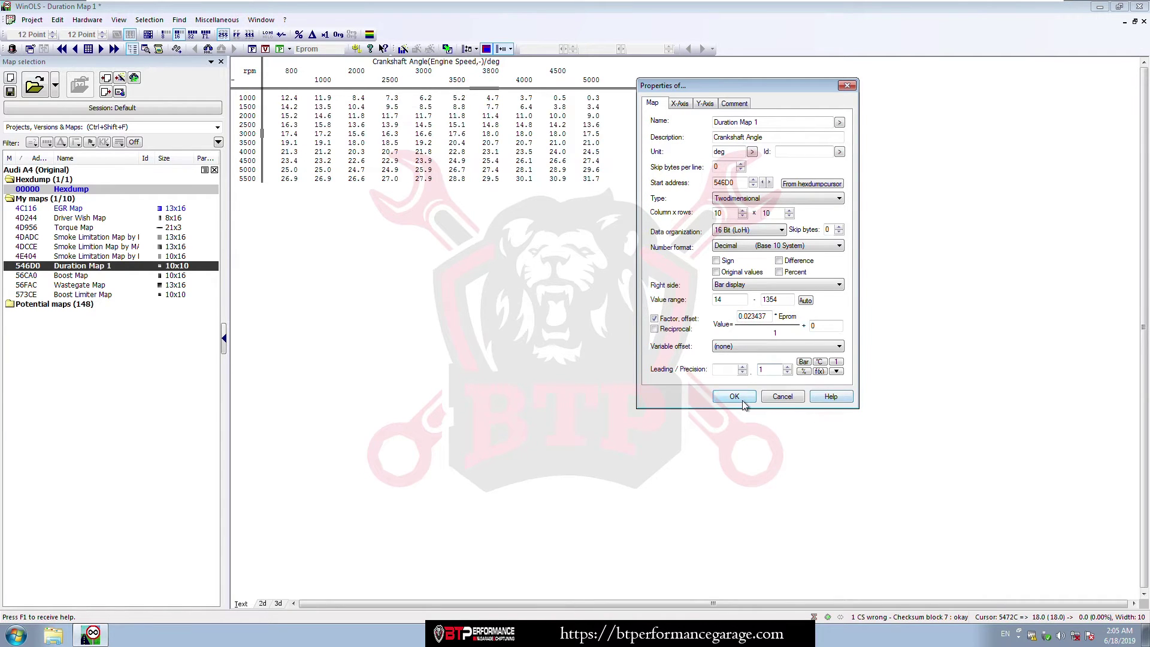
pyautogui.click(734, 396)
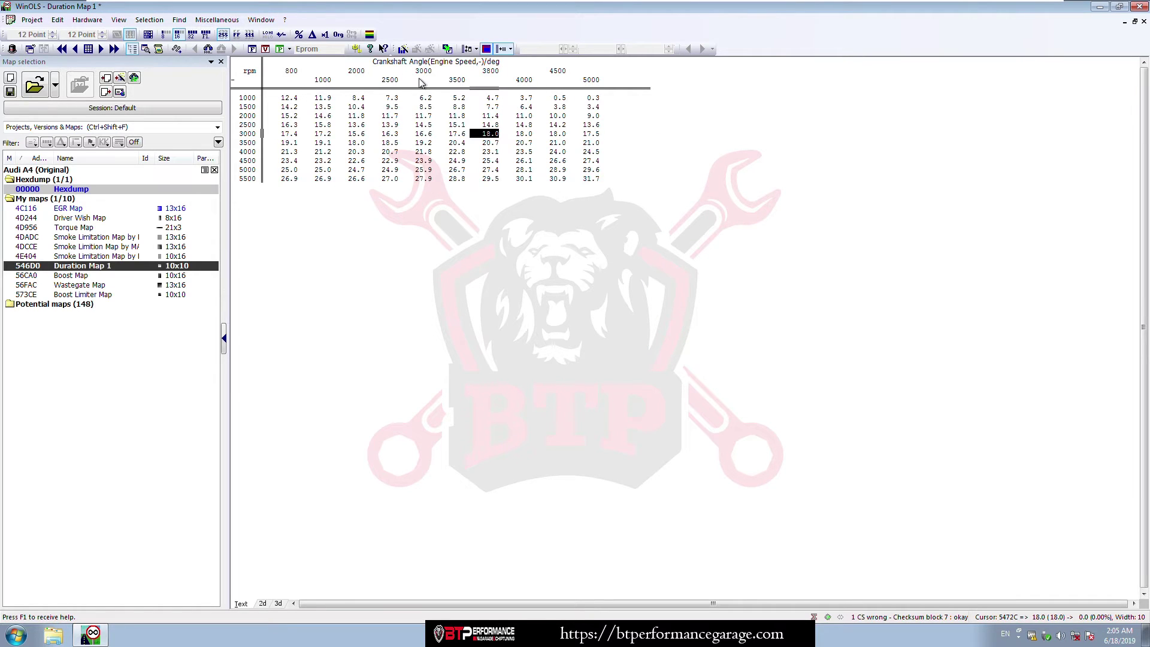
# - Set the Y-axis description of Duration Map 1 to "IQ" and its unit to mg/cyl
pyautogui.doubleClick(247, 134)
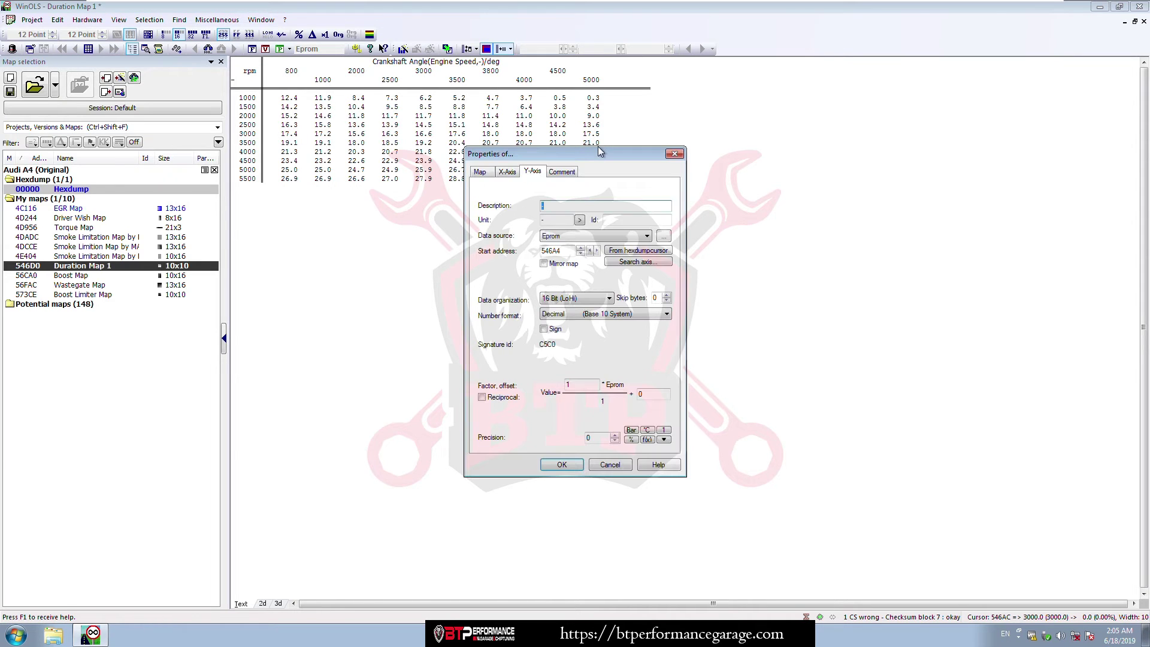
pyautogui.write('IQ')
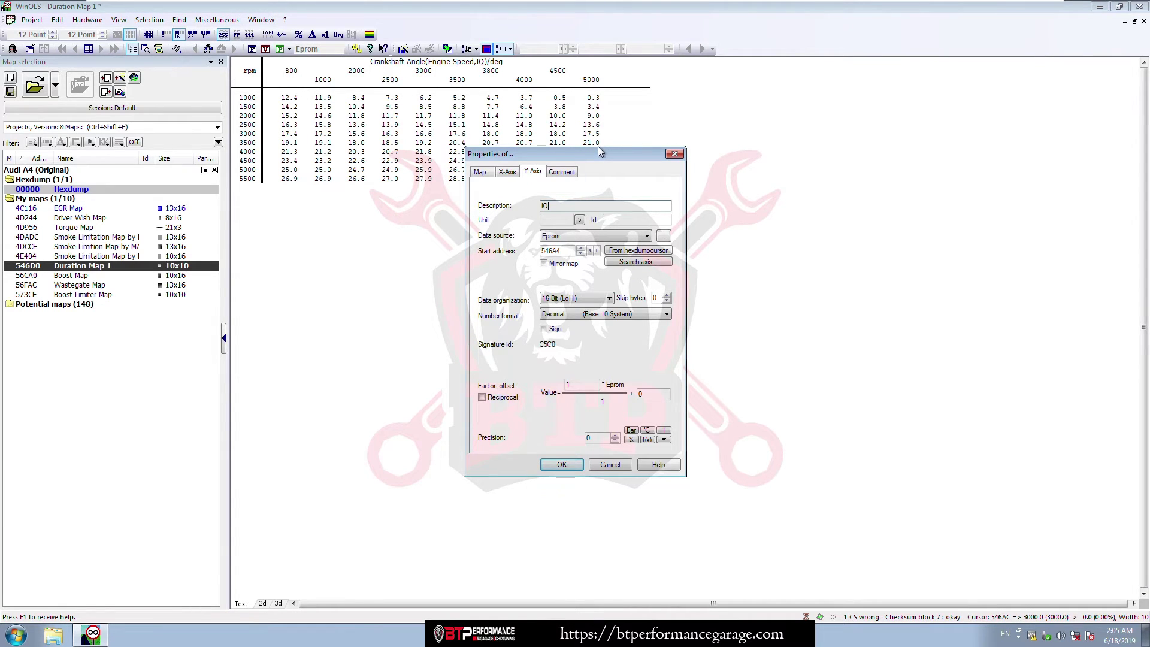
pyautogui.press('Tab')
pyautogui.write('mg/')
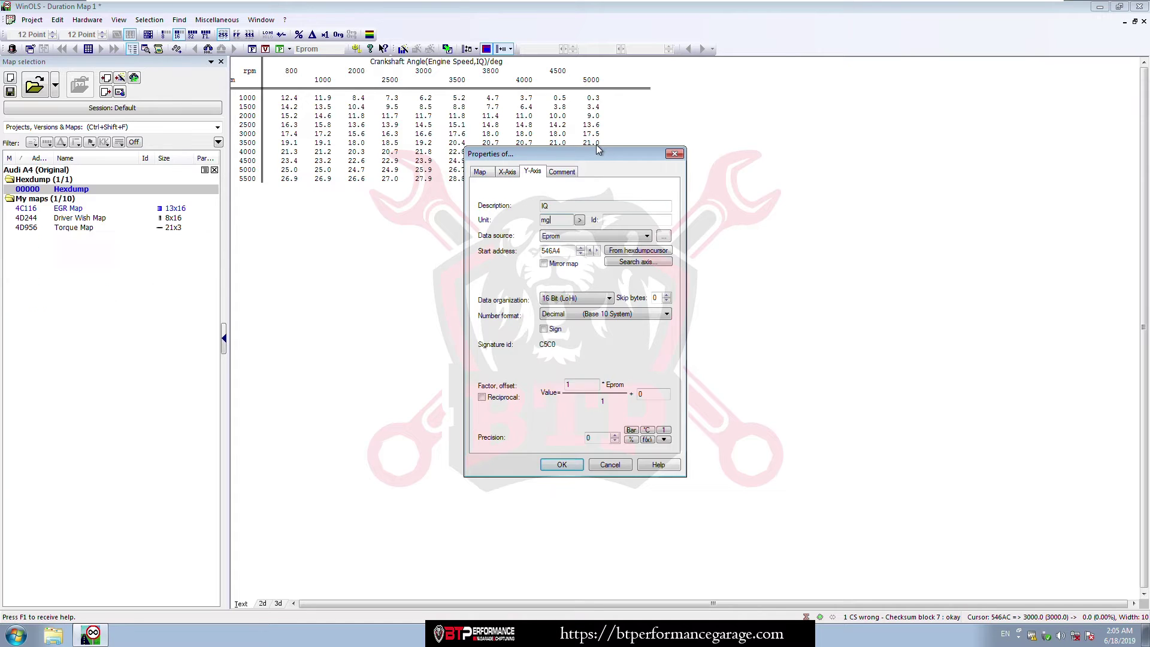
pyautogui.write('cyl')
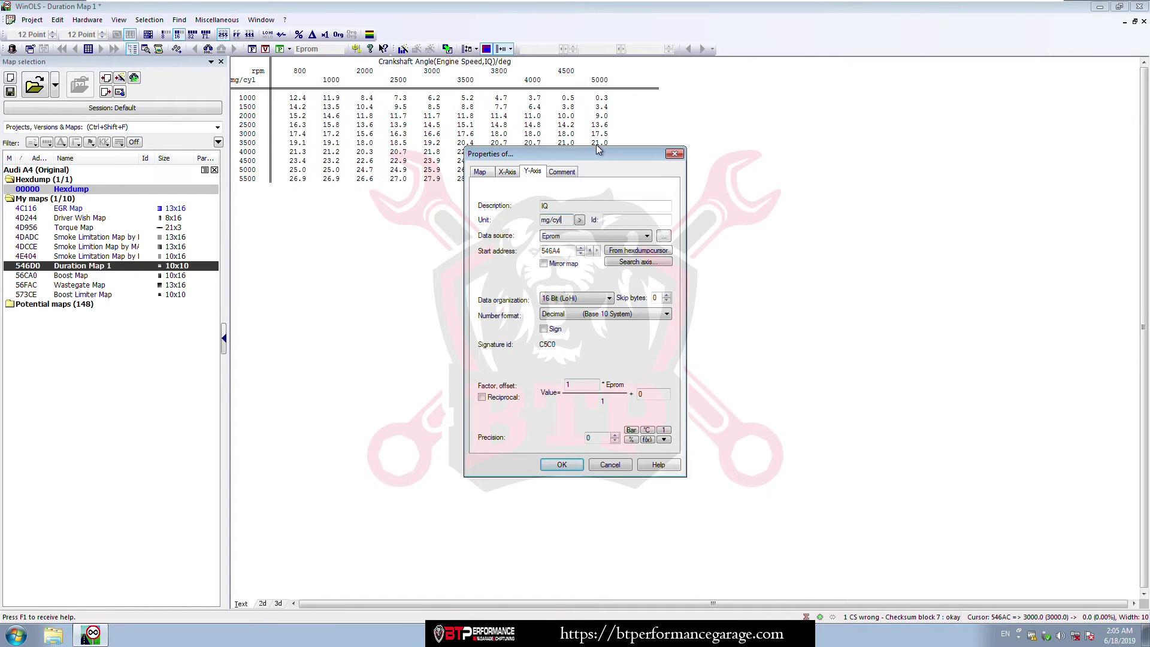
# - Set the Y-axis factor of Duration Map 1 to 0.01 with a precision of 2, and apply the properties
pyautogui.doubleClick(560, 384)
pyautogui.write('0.0')
pyautogui.doubleClick(599, 443)
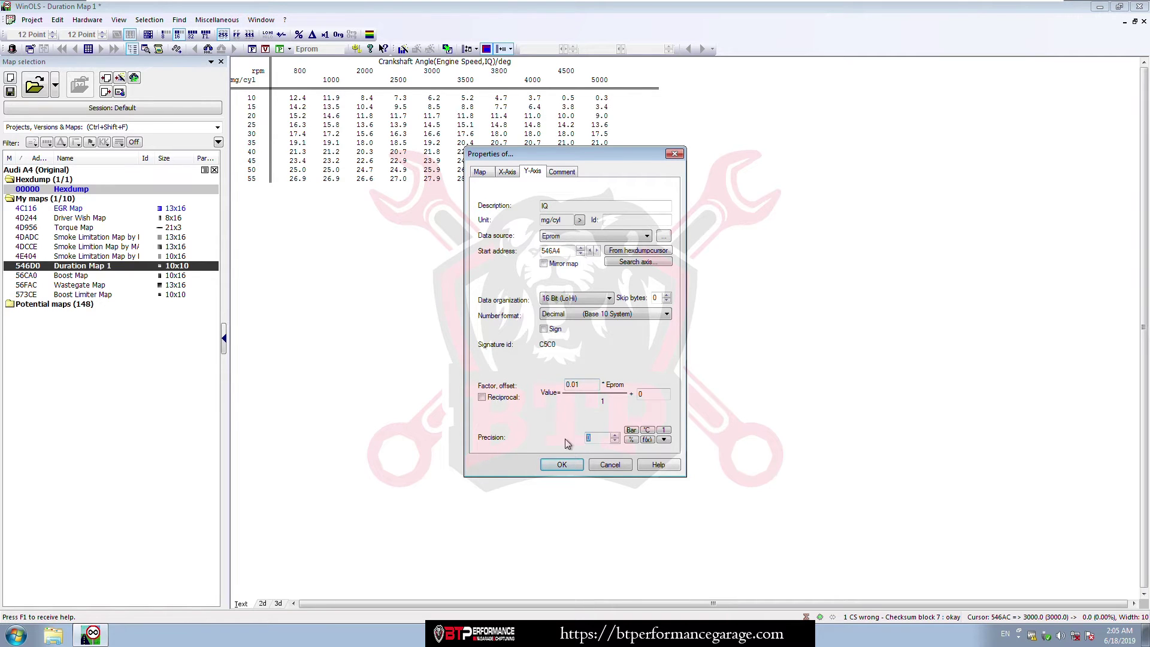
pyautogui.write('2')
pyautogui.click(561, 465)
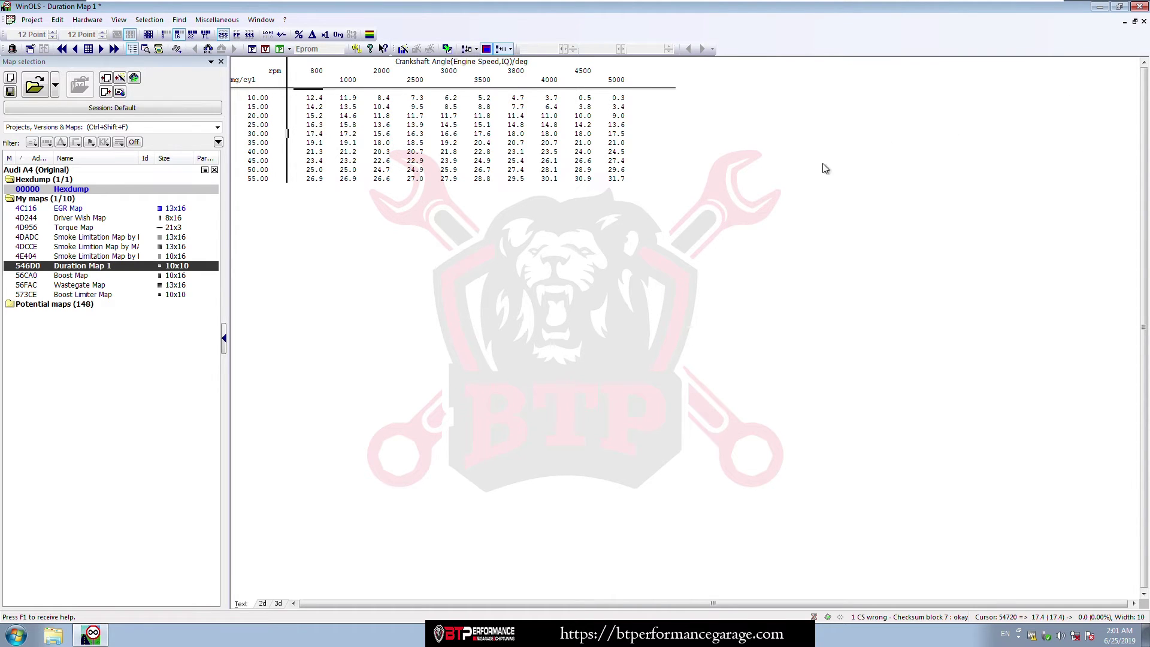
# - Highlight the 4000 rpm column and the 30 mg/cyl row of Duration Map 1, and close the map window
pyautogui.click(549, 81)
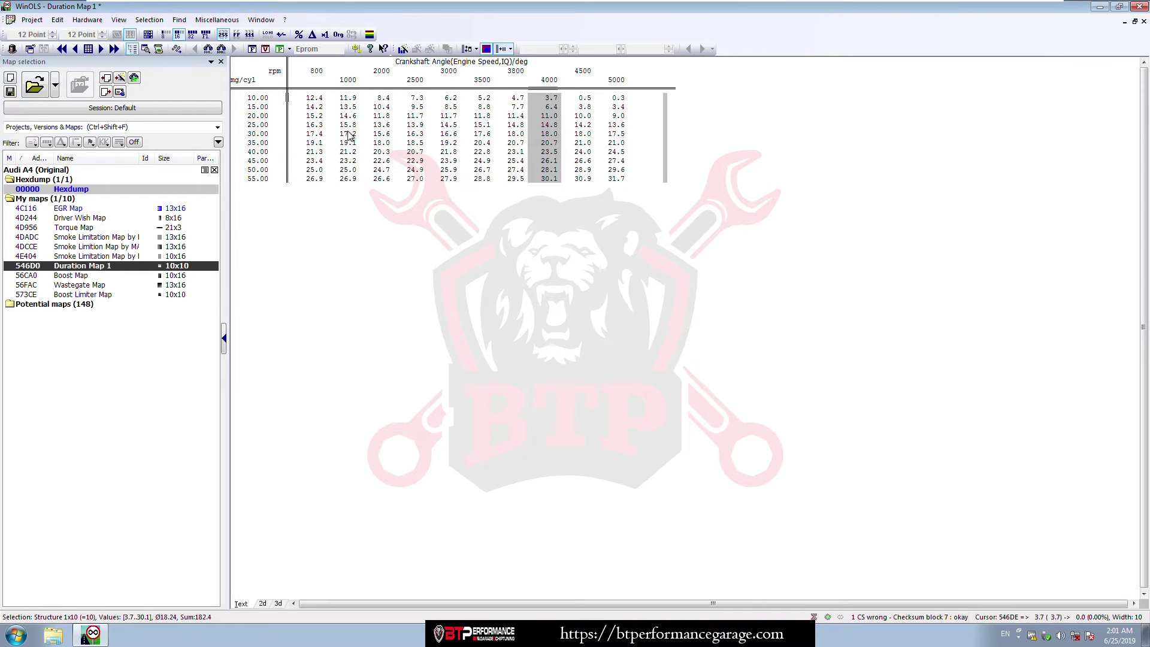
pyautogui.keyDown('ctrl'); pyautogui.click(291, 136); pyautogui.keyUp('ctrl')
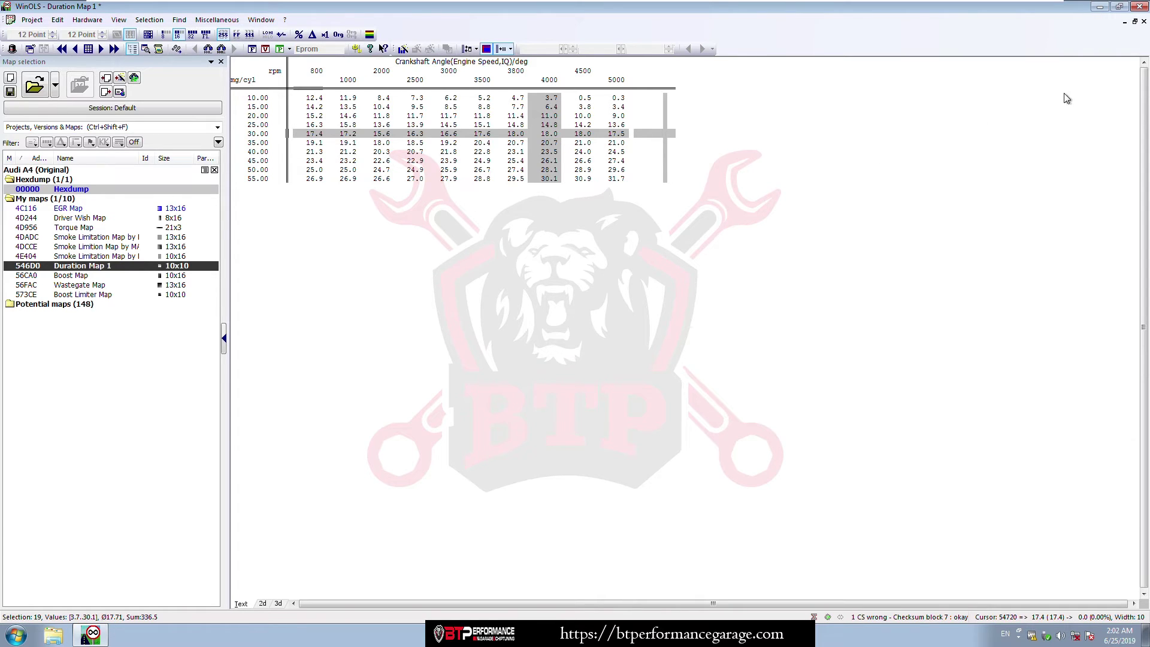
pyautogui.click(1144, 22)
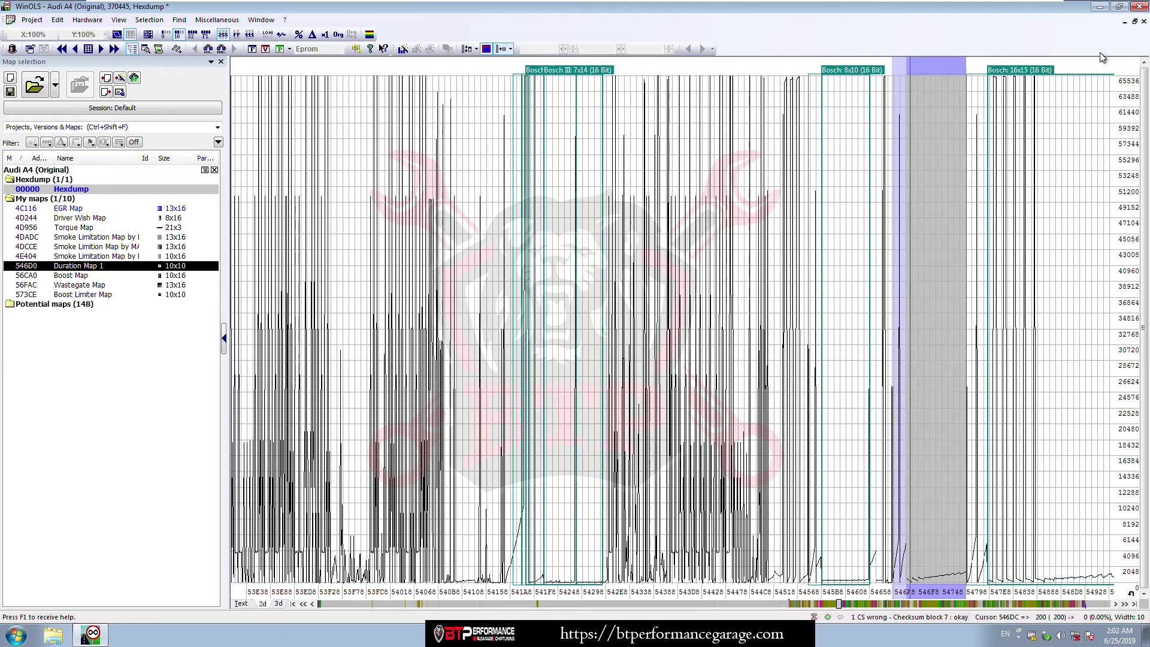
# - Open the first potential Bosch 16x15 (16 Bit) map that follows Duration Map 1 in the hexdump
pyautogui.scroll(-2, 829, 400)
pyautogui.scroll(-3, 829, 400)
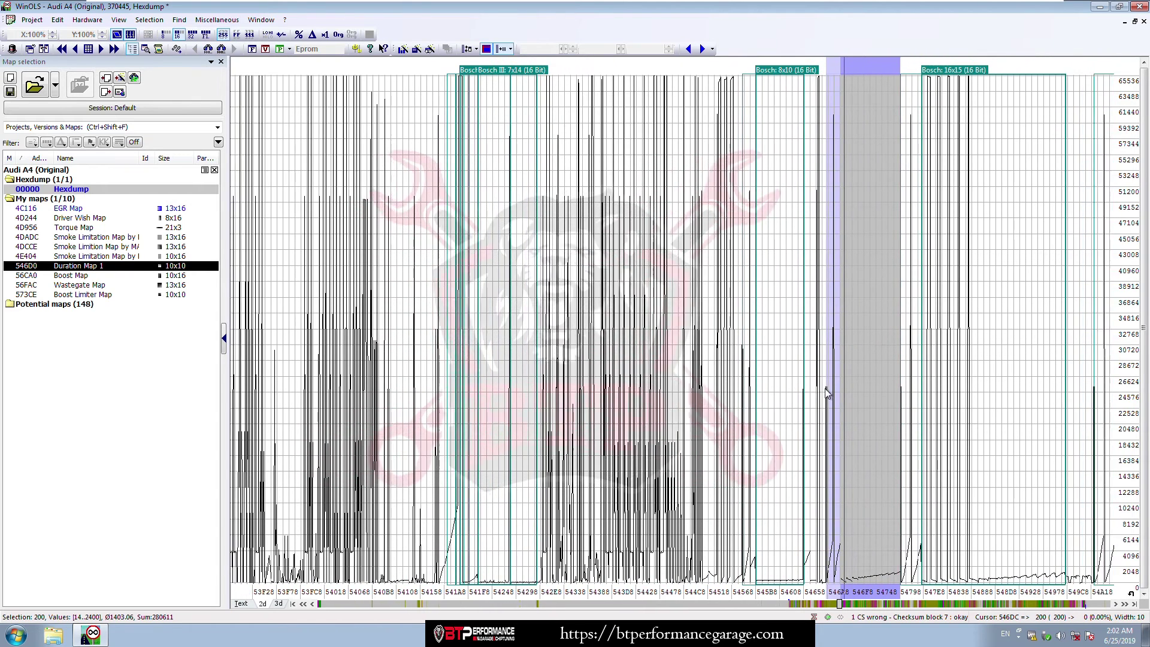
pyautogui.scroll(-2, 823, 378)
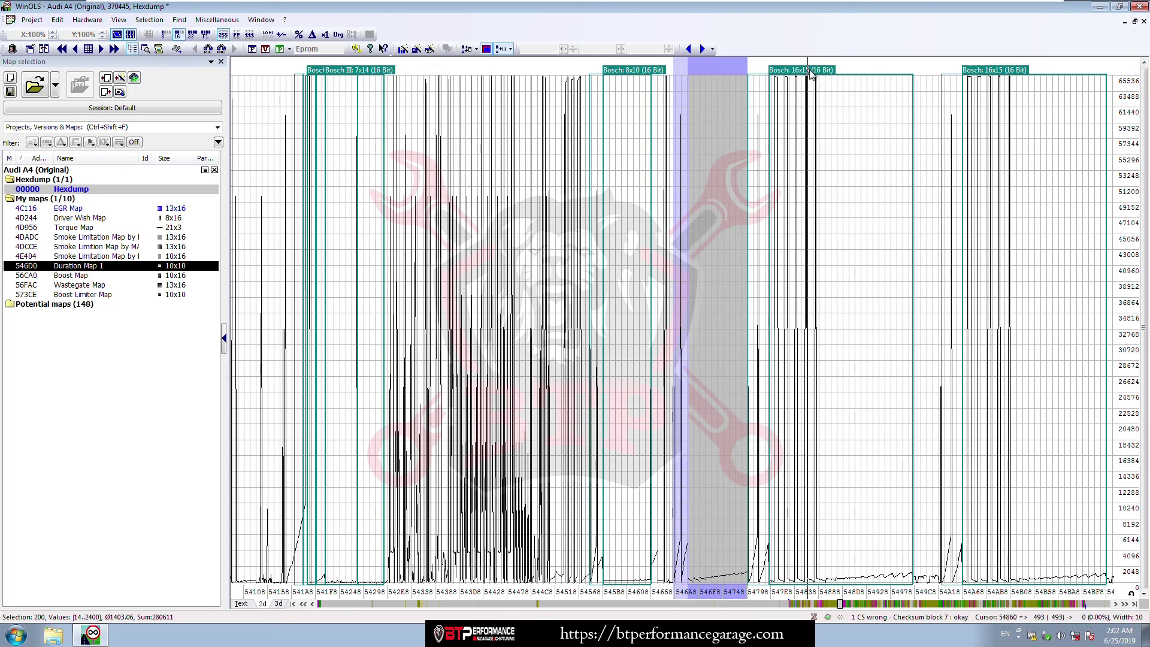
pyautogui.doubleClick(810, 72)
# - Name the 16x15 map "Duration Map 2" and set its description to "Crankshaft Angle" and its unit to deg
pyautogui.doubleClick(521, 160)
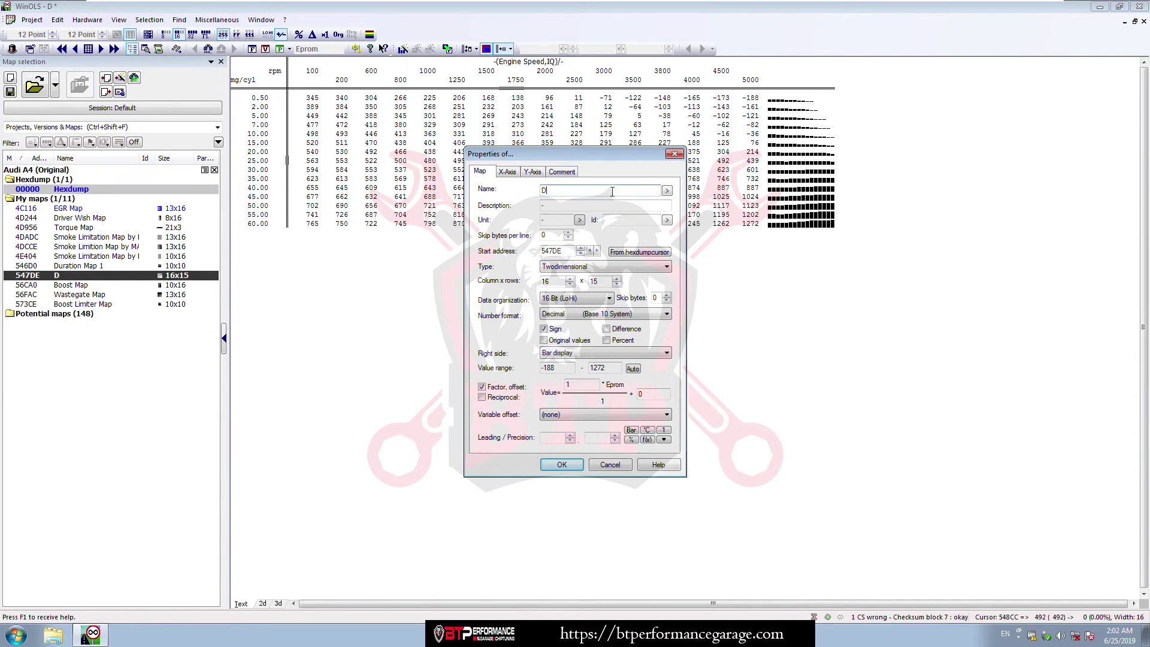
pyautogui.write('Duration Map 2')
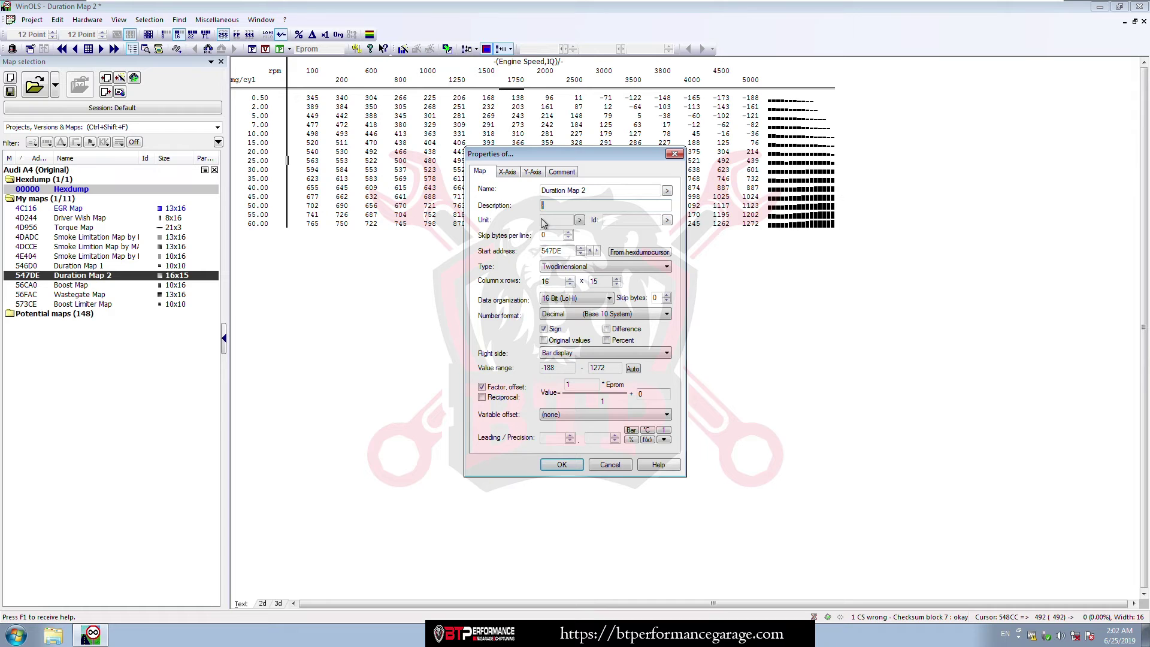
pyautogui.write('Crankshaft An')
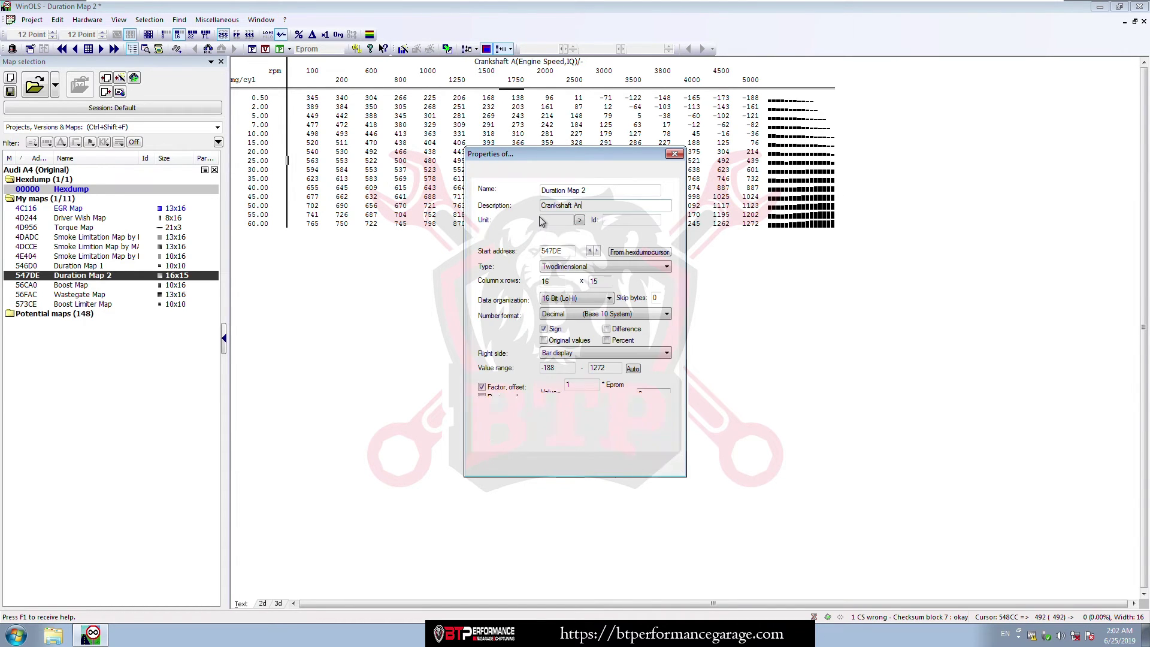
pyautogui.write('gk')
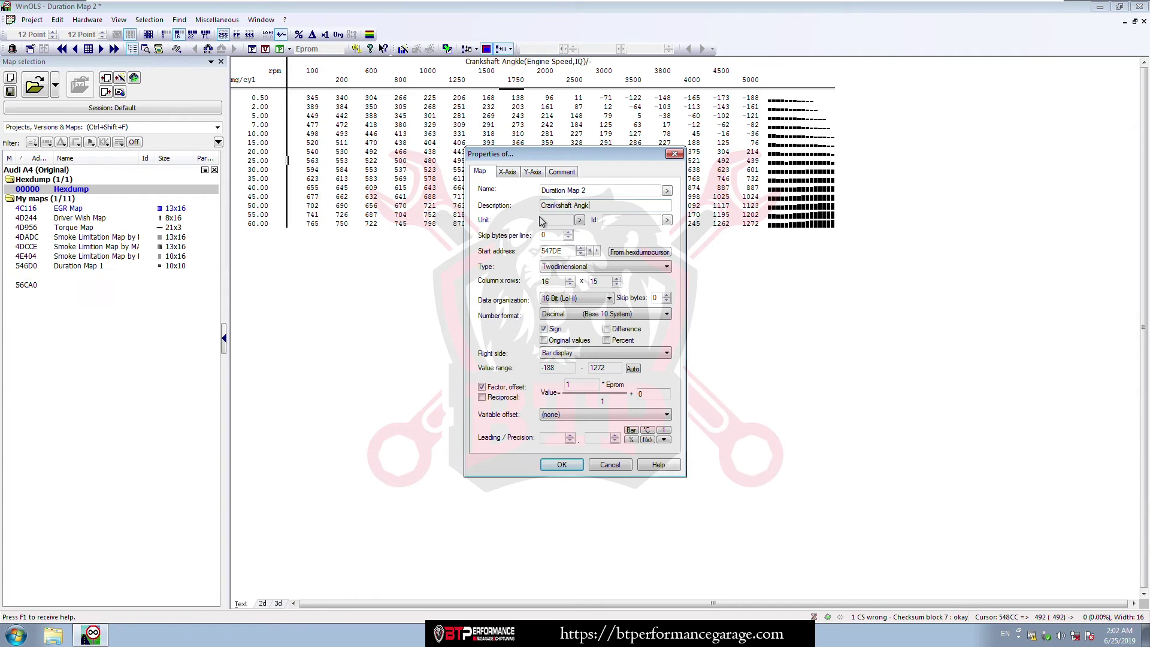
pyautogui.press('BackSpace')
pyautogui.write('le')
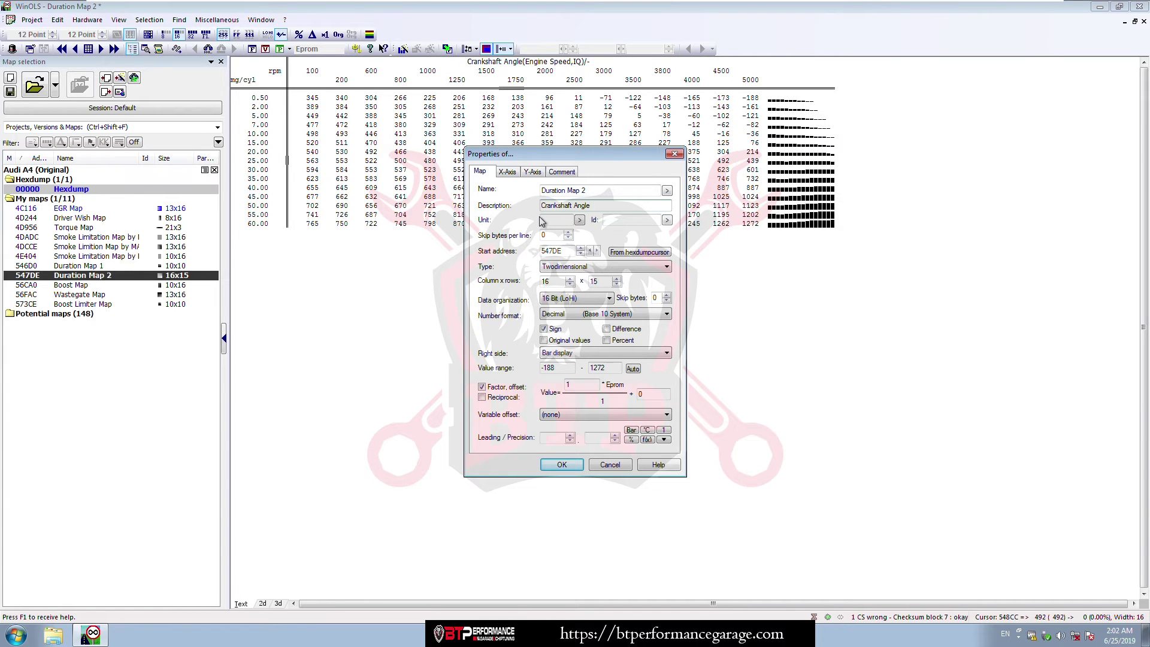
pyautogui.write('deg')
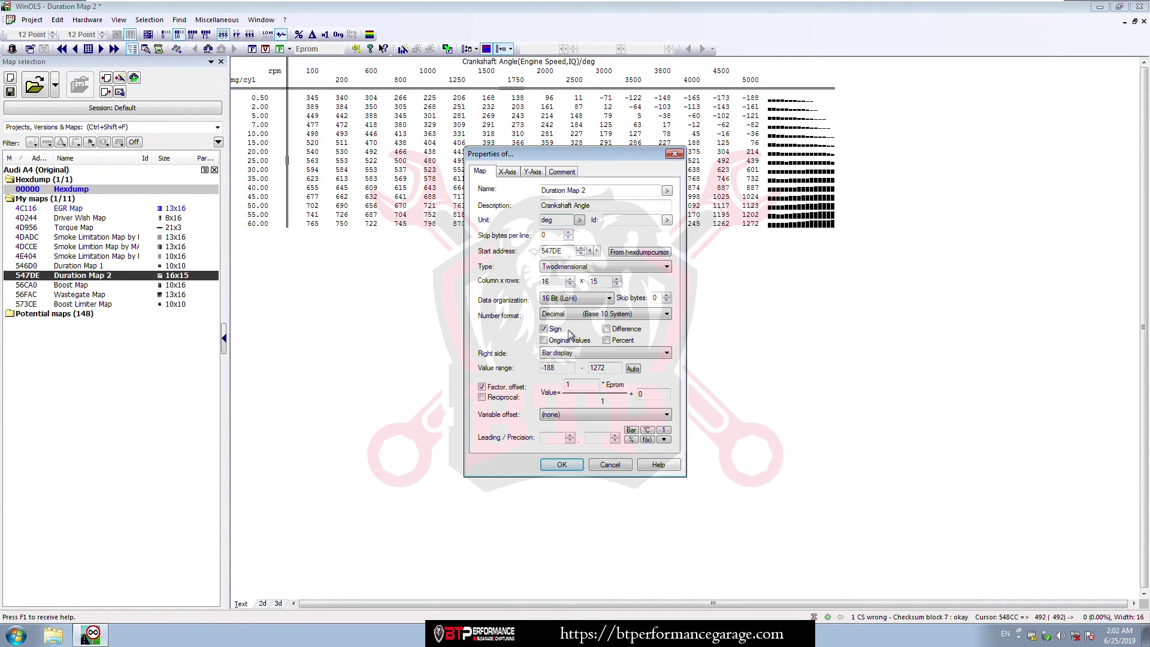
# - Set the factor of Duration Map 2 to 0.023437 with a precision of 1, apply the properties, and close the map window
pyautogui.write('0.02')
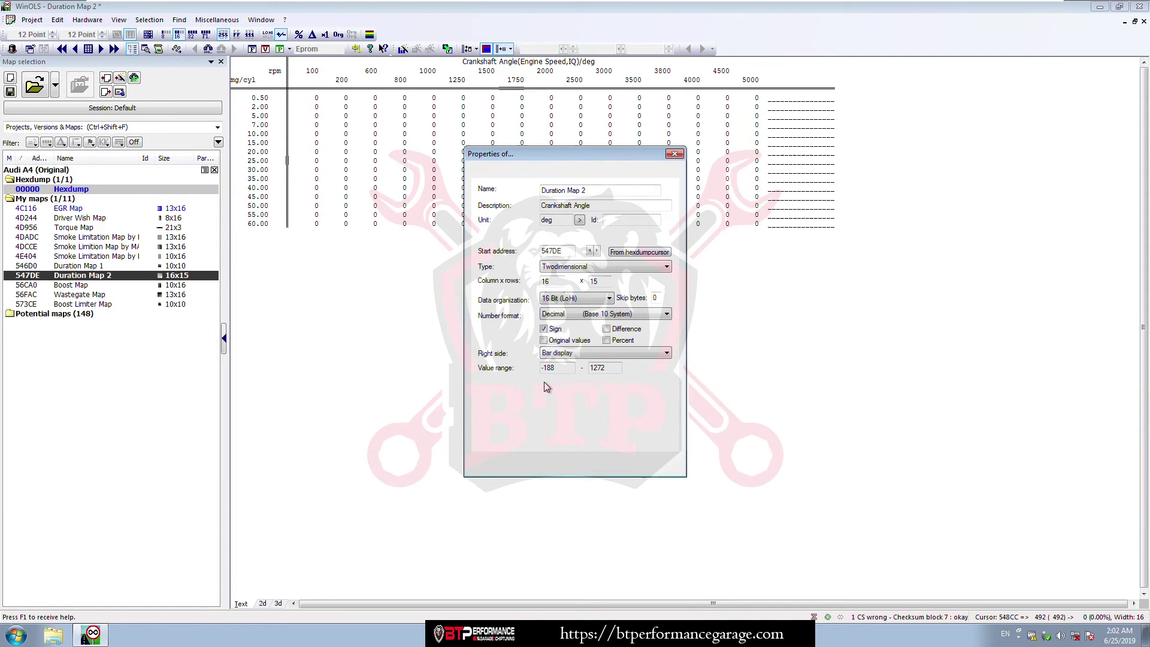
pyautogui.write('3437')
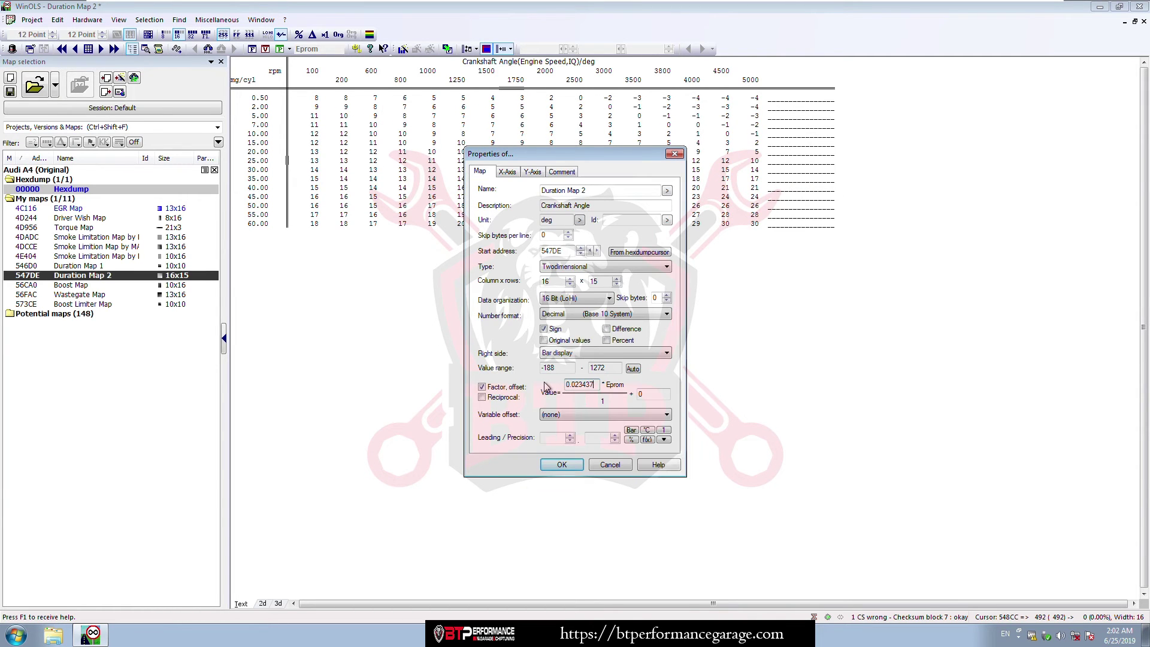
pyautogui.click(597, 442)
pyautogui.write('1')
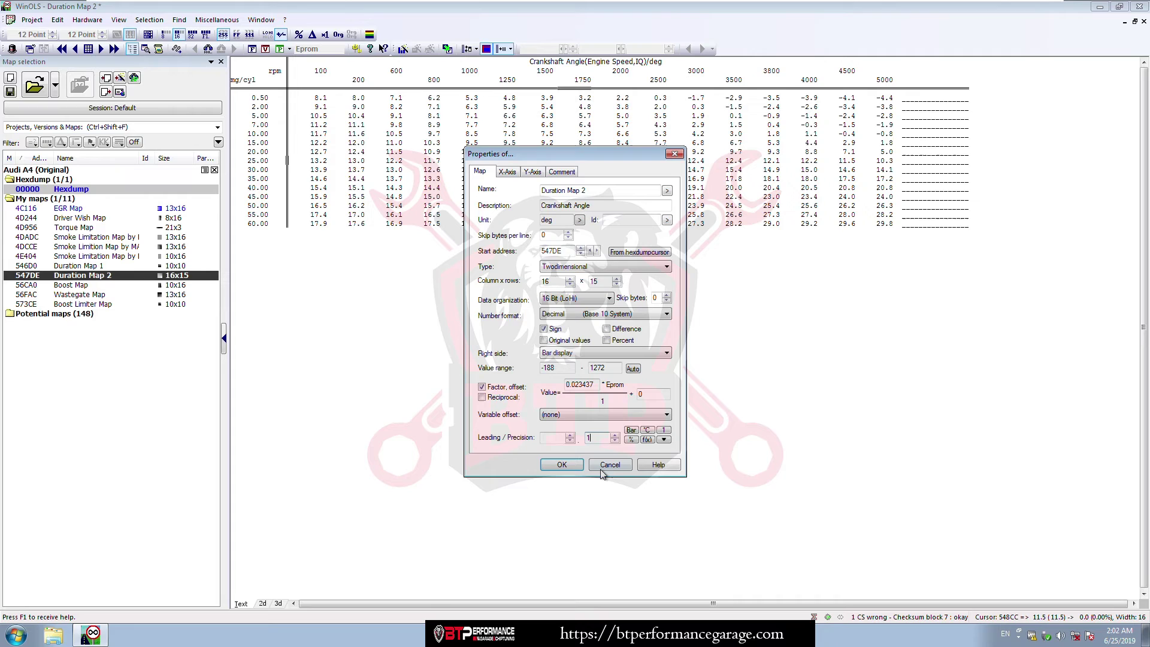
pyautogui.click(562, 465)
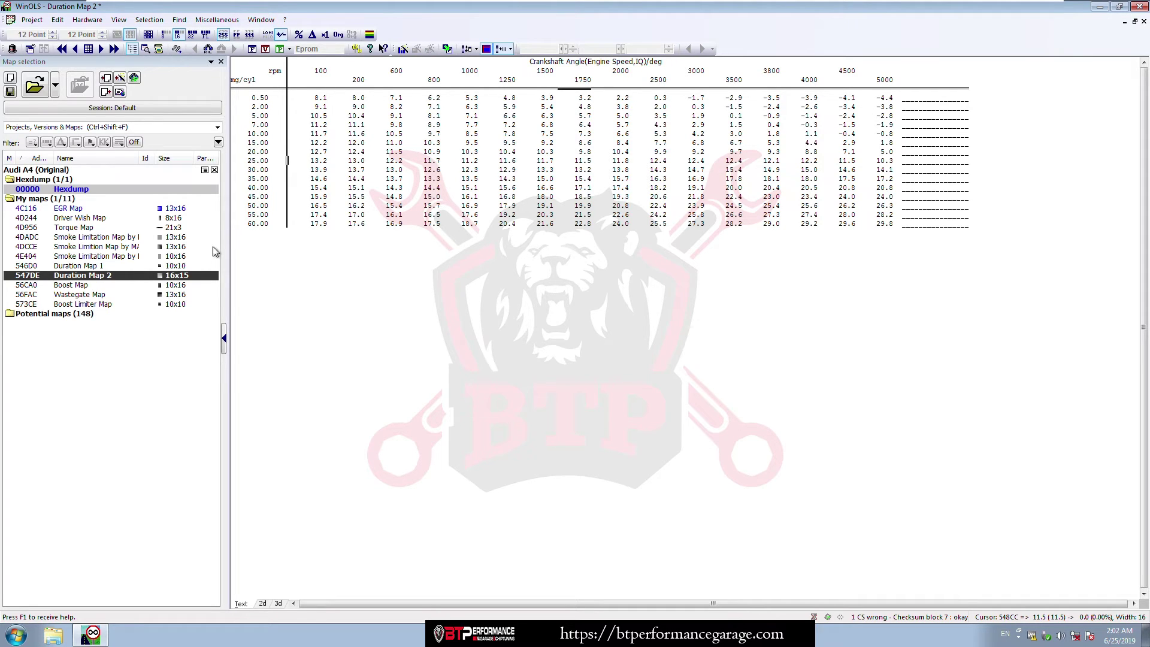
pyautogui.moveTo(112, 278)
pyautogui.click(1143, 23)
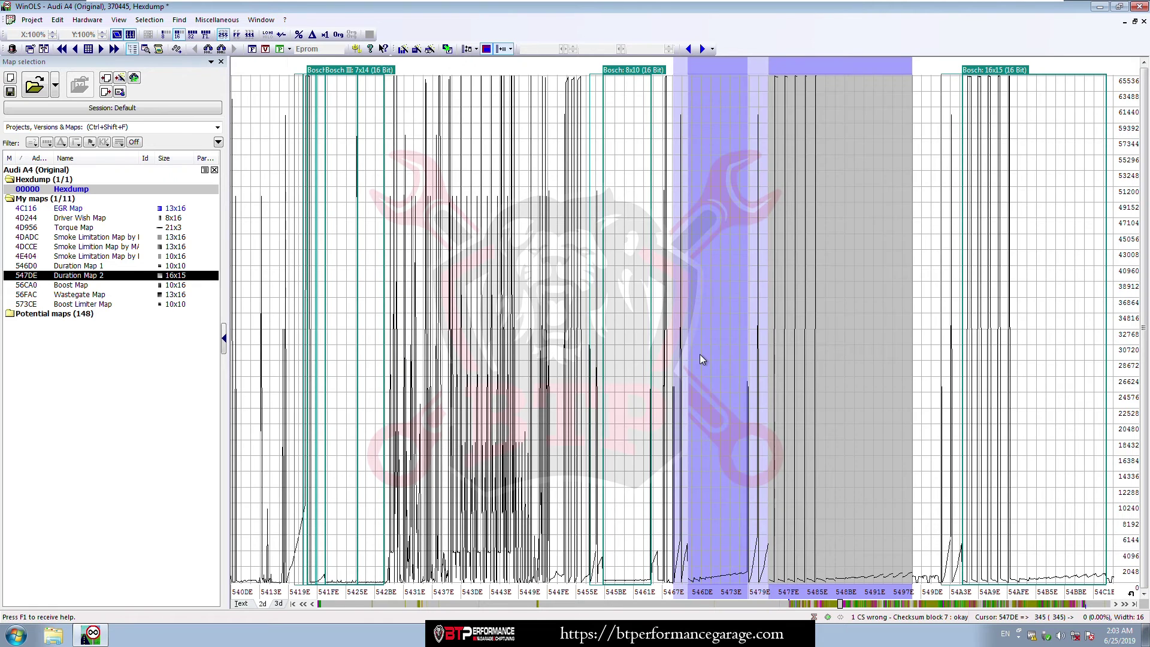
# - Open Duration Map 3 from the hexdump to view its values, and close it
pyautogui.scroll(-5, 813, 388)
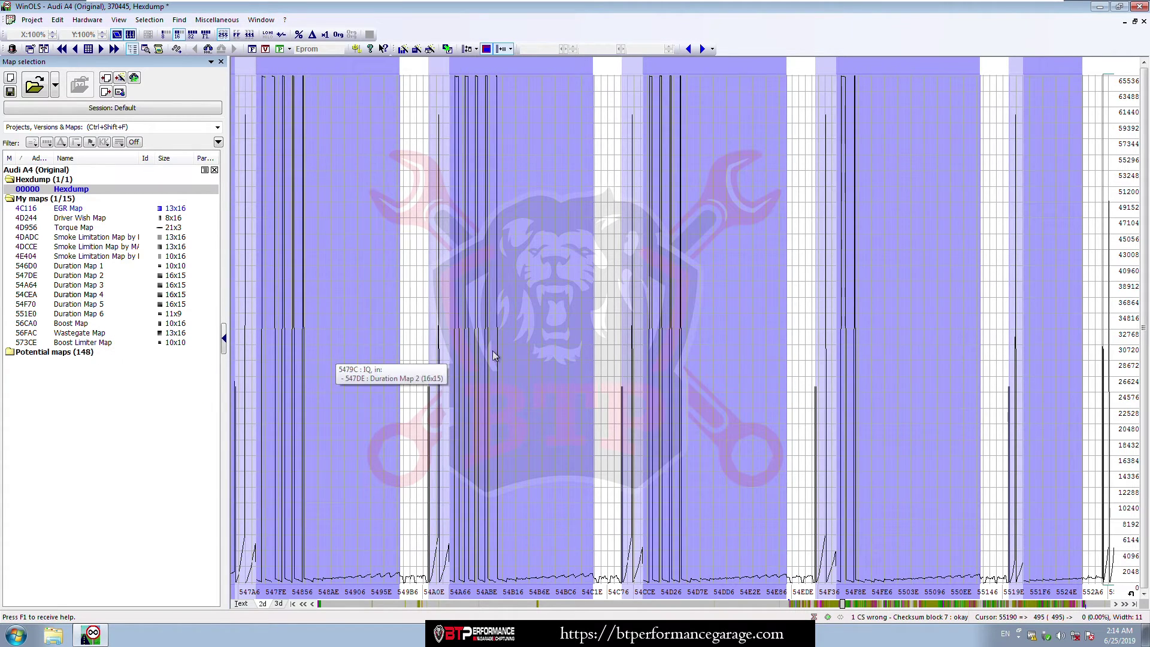
pyautogui.doubleClick(527, 336)
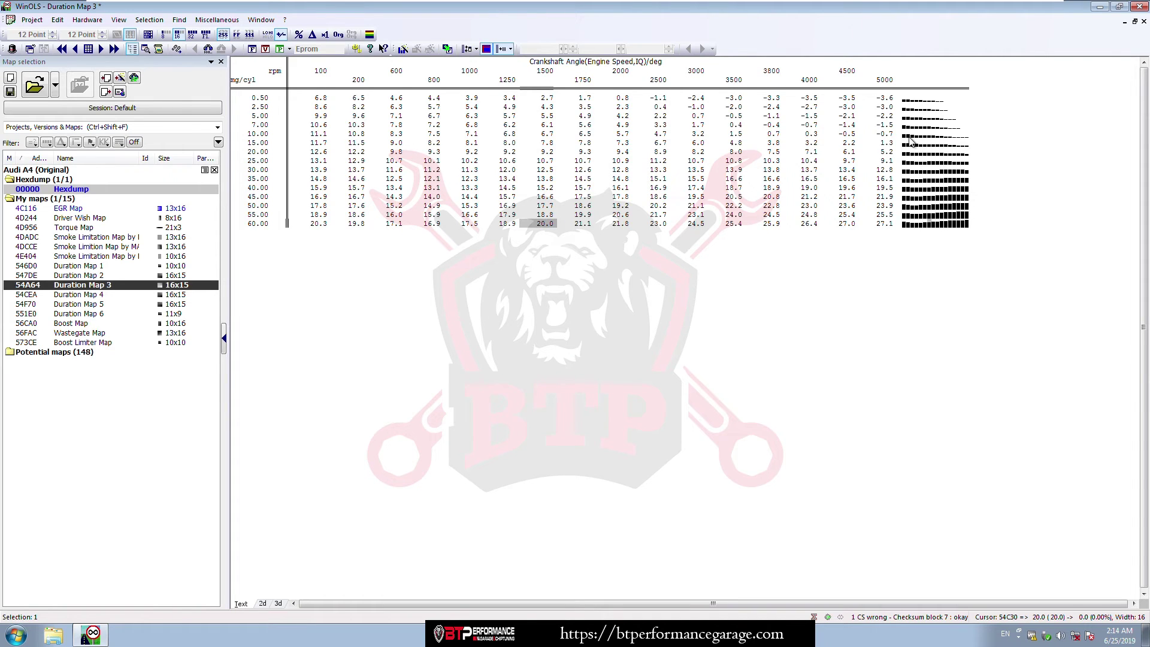
pyautogui.press('Escape')
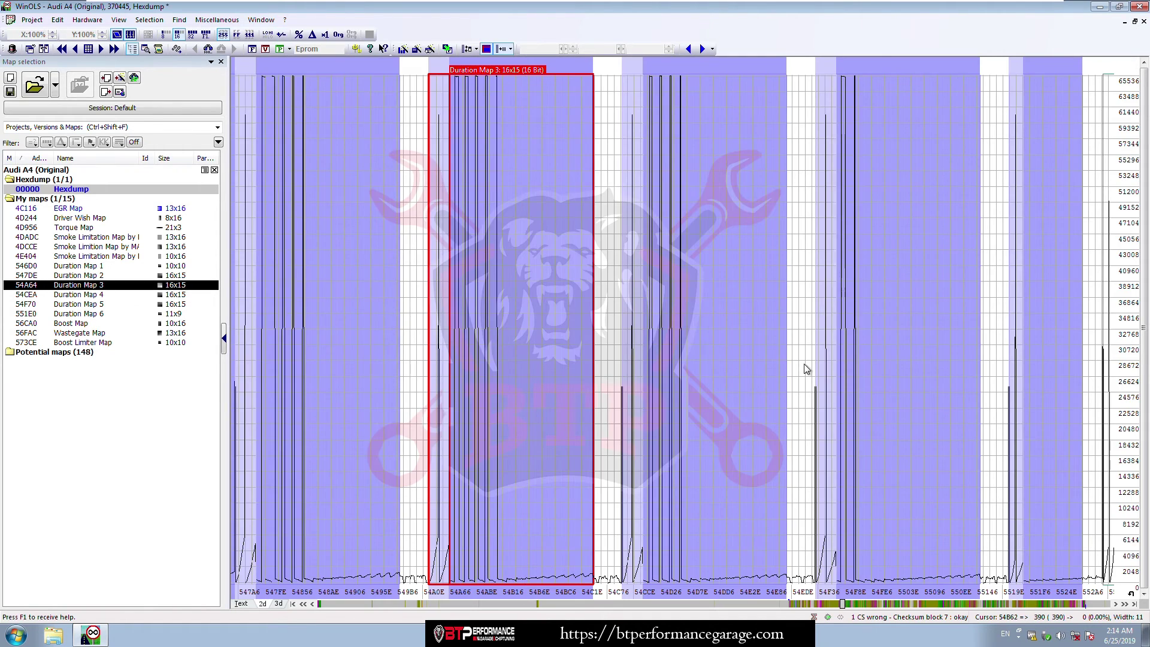
# - Look along the hexdump graph from Duration Map 3 to Duration Map 6 and mark the data directly after Duration Map 6
pyautogui.scroll(-5, 806, 369)
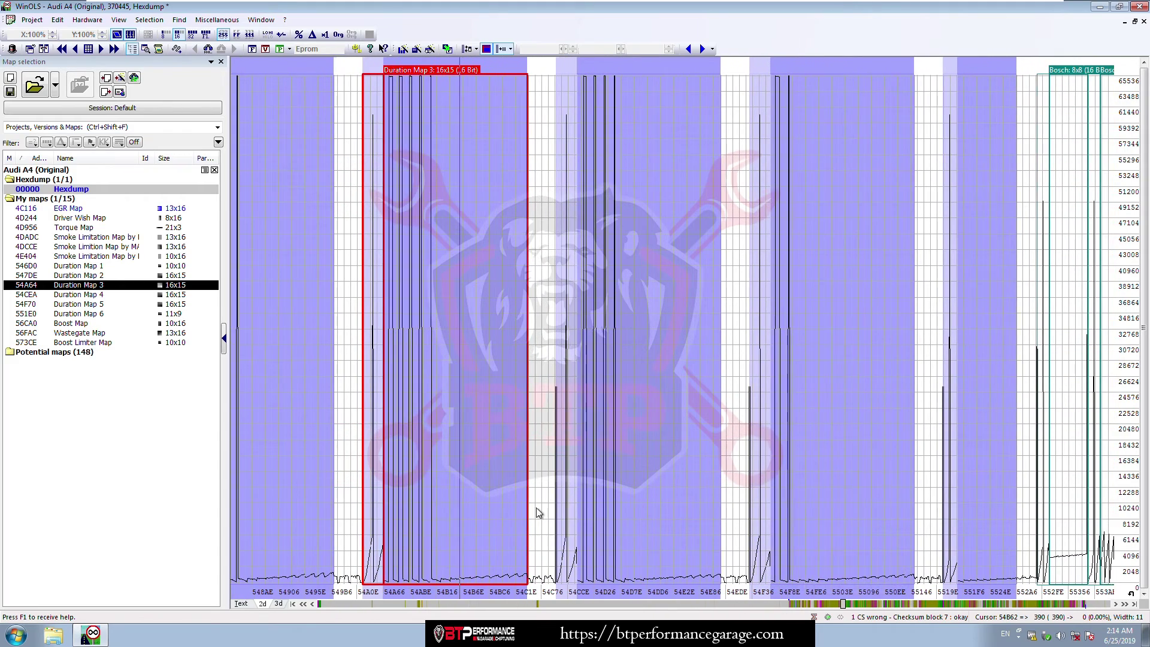
pyautogui.scroll(-2, 833, 540)
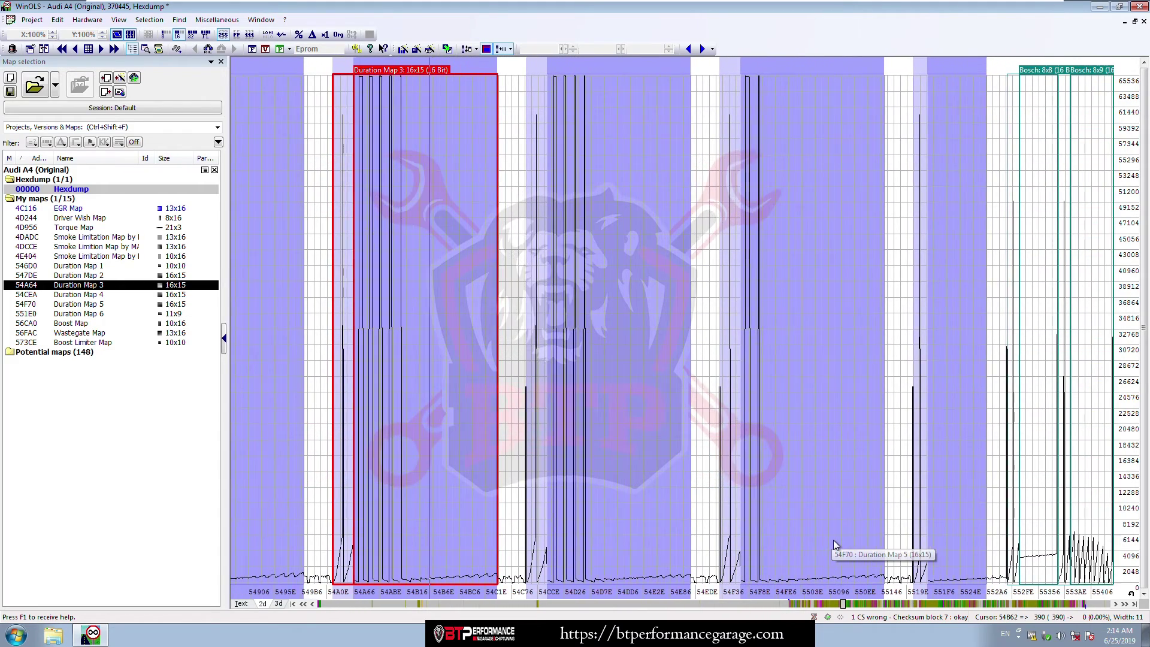
pyautogui.scroll(-5, 834, 541)
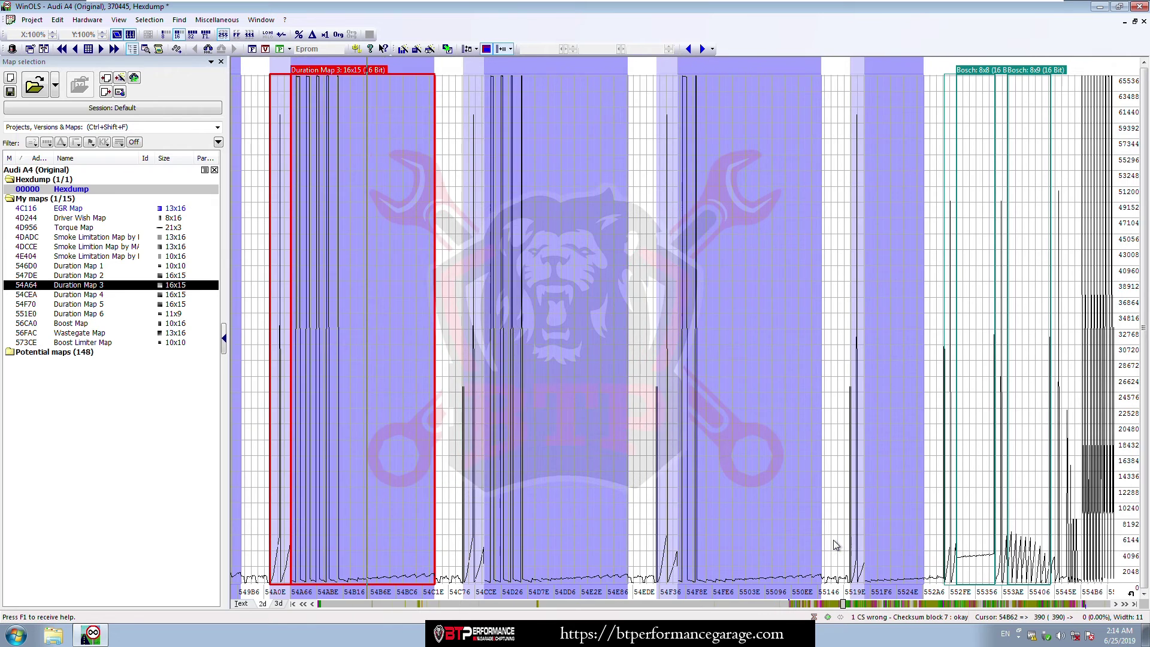
pyautogui.scroll(-1, 835, 544)
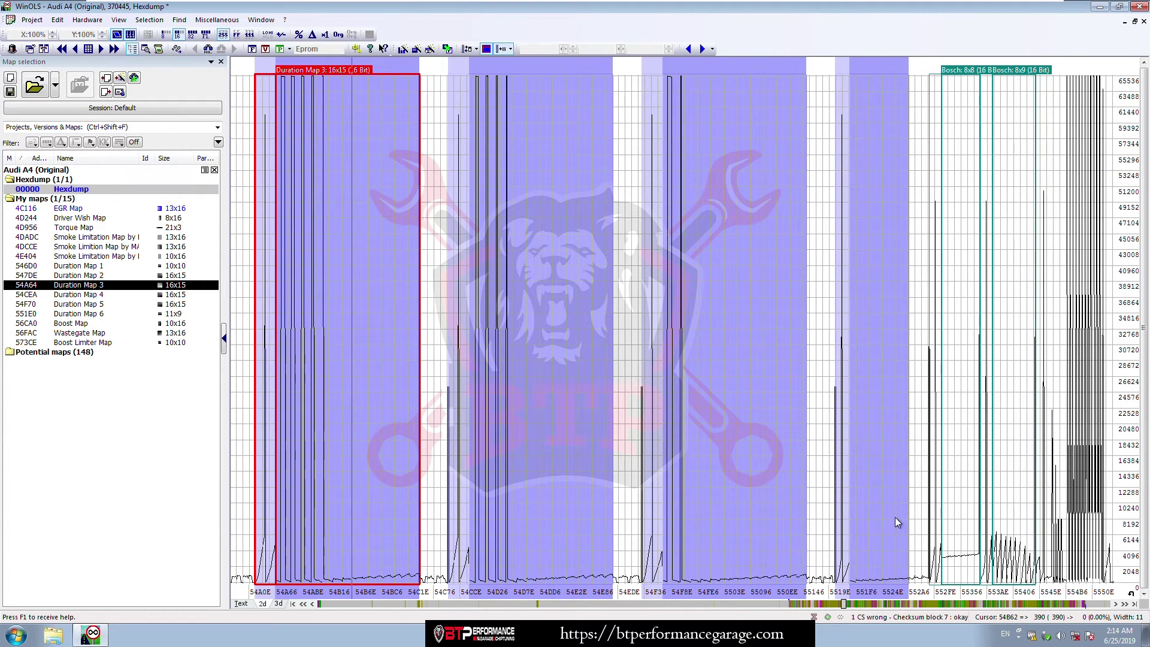
pyautogui.moveTo(908, 513); pyautogui.dragTo(914, 513)
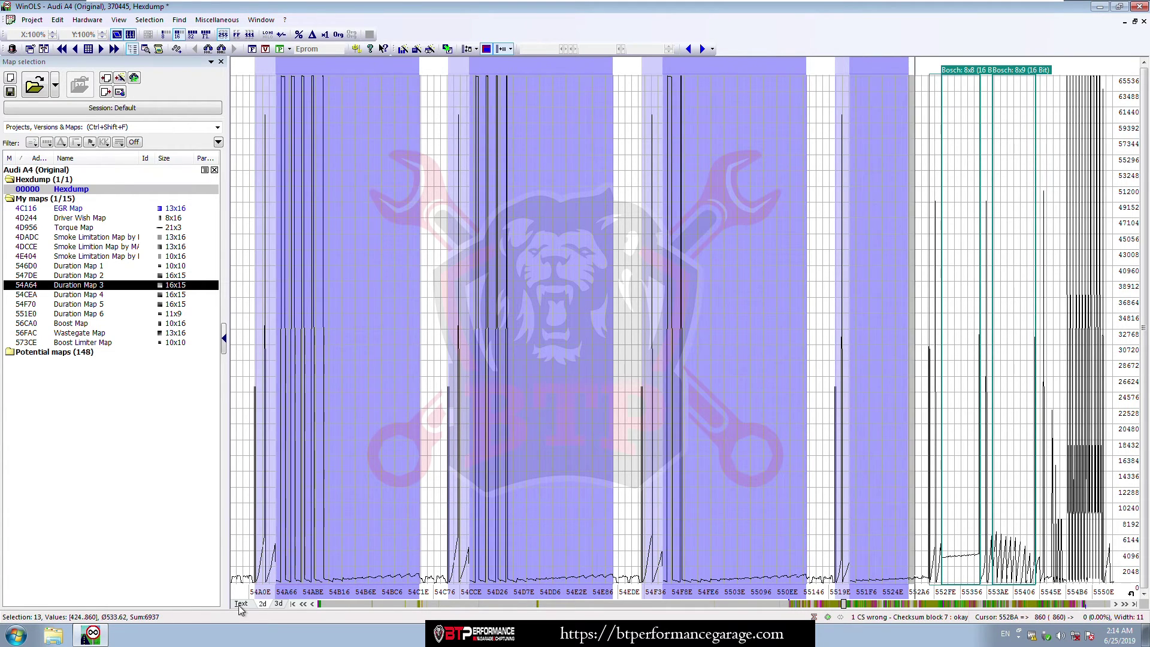
# - Show the hexdump as text and search the values that follow Duration Map 6 and the Bosch 8x8 and 8x9 maps
pyautogui.click(240, 603)
pyautogui.scroll(-3, 358, 524)
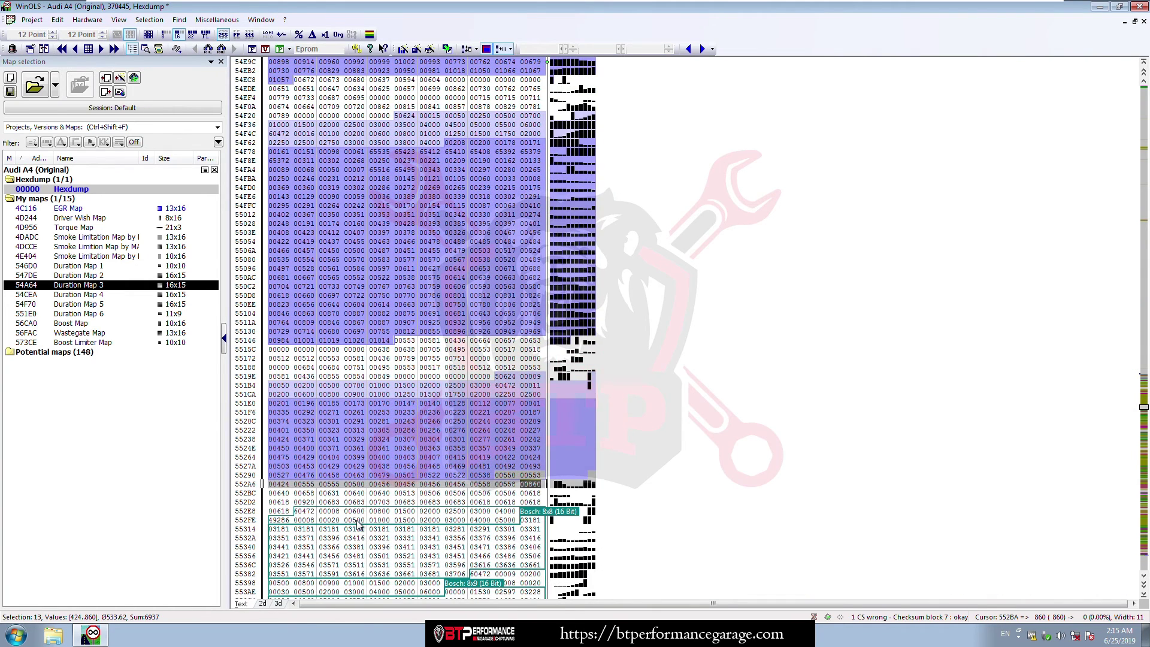
pyautogui.press('Escape')
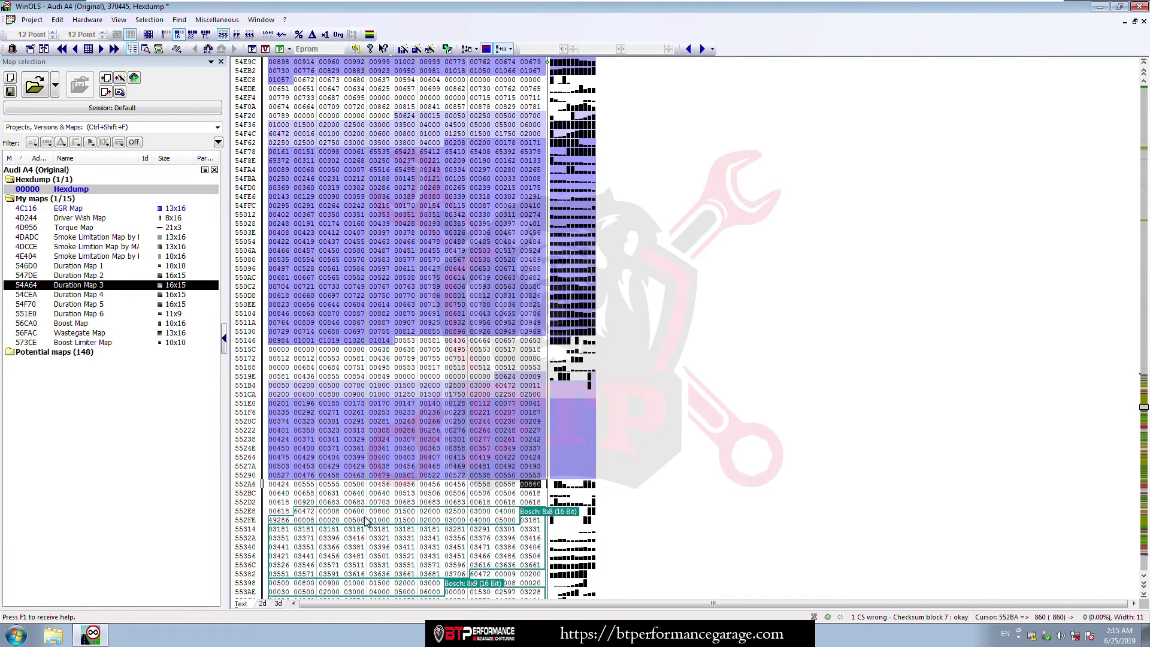
pyautogui.scroll(-3, 367, 521)
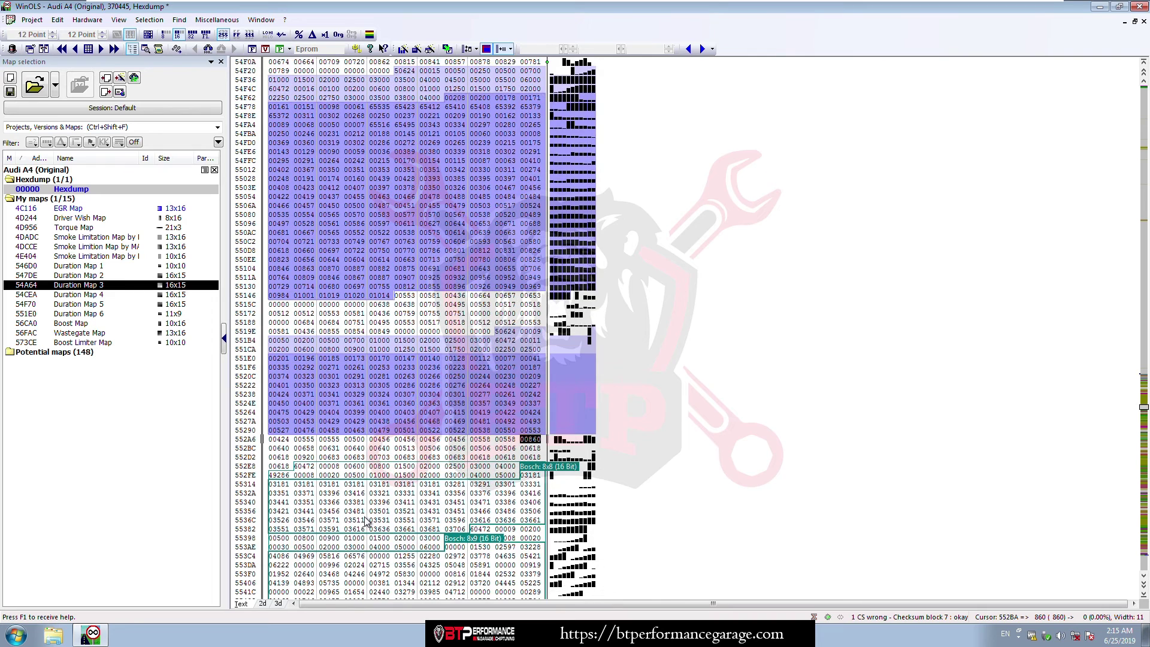
pyautogui.scroll(-5, 367, 521)
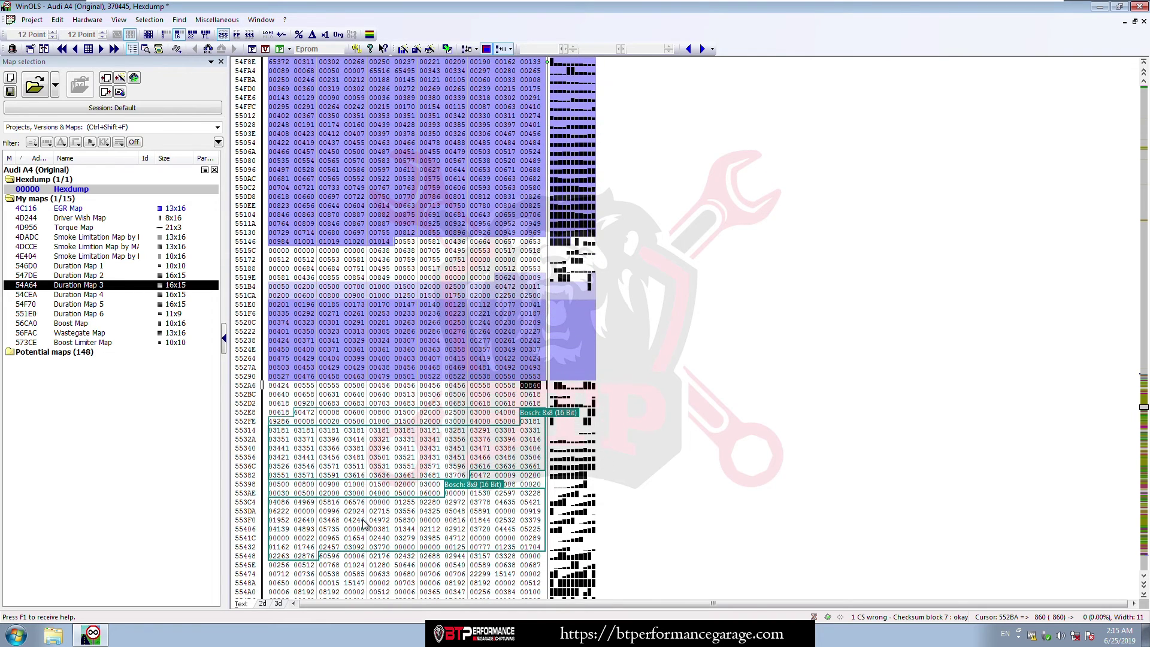
pyautogui.scroll(-1, 364, 524)
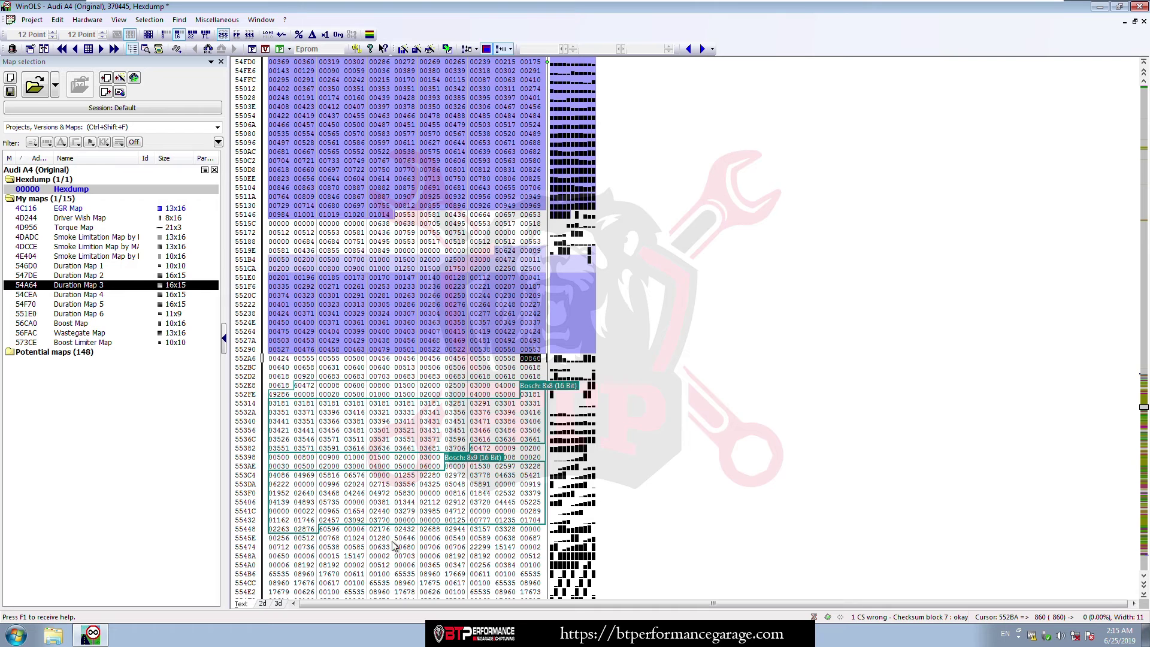
# - Align the hexdump columns after the Bosch 8x9 map, select the six values from 0 to 1280, and create a map from them
pyautogui.click(363, 531)
pyautogui.hotkey('ctrl', 'Left')
pyautogui.hotkey('ctrl', 'Left')
pyautogui.hotkey('ctrl', 'Left')
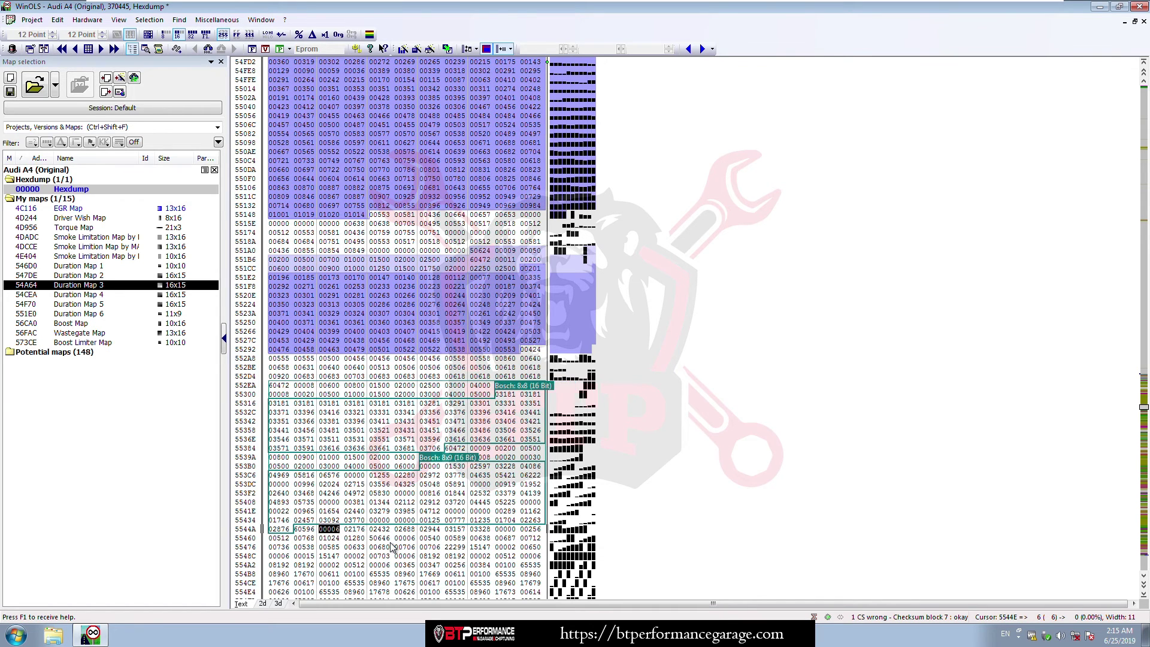
pyautogui.hotkey('ctrl', 'Left')
pyautogui.hotkey('ctrl', 'Left')
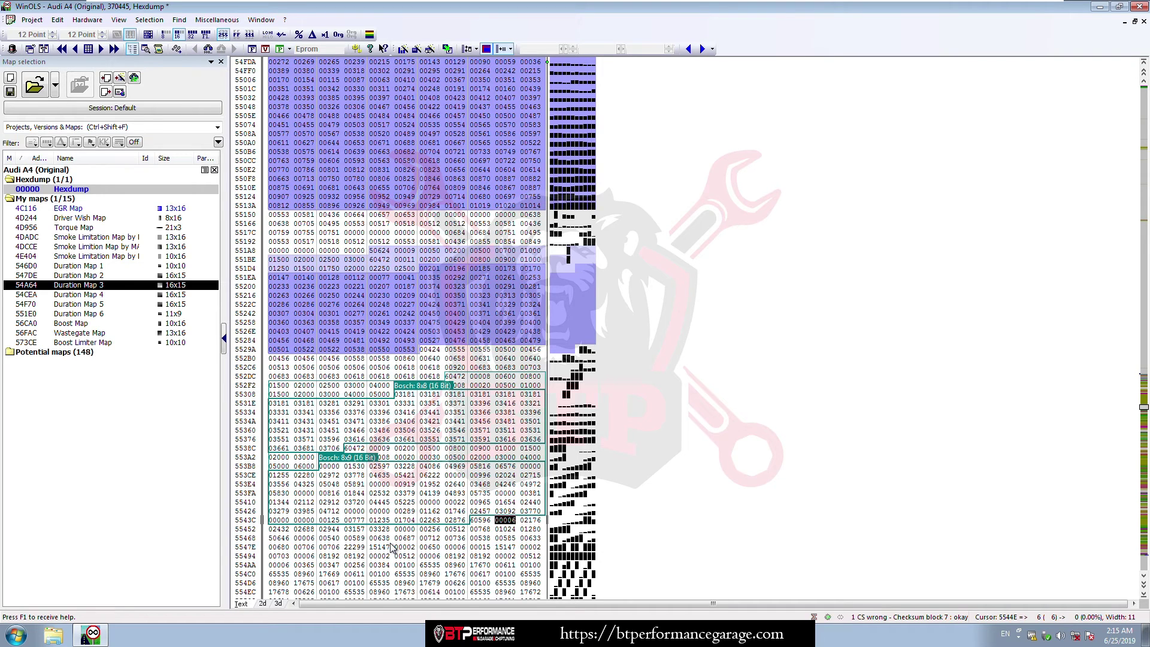
pyautogui.moveTo(535, 533); pyautogui.dragTo(405, 533)
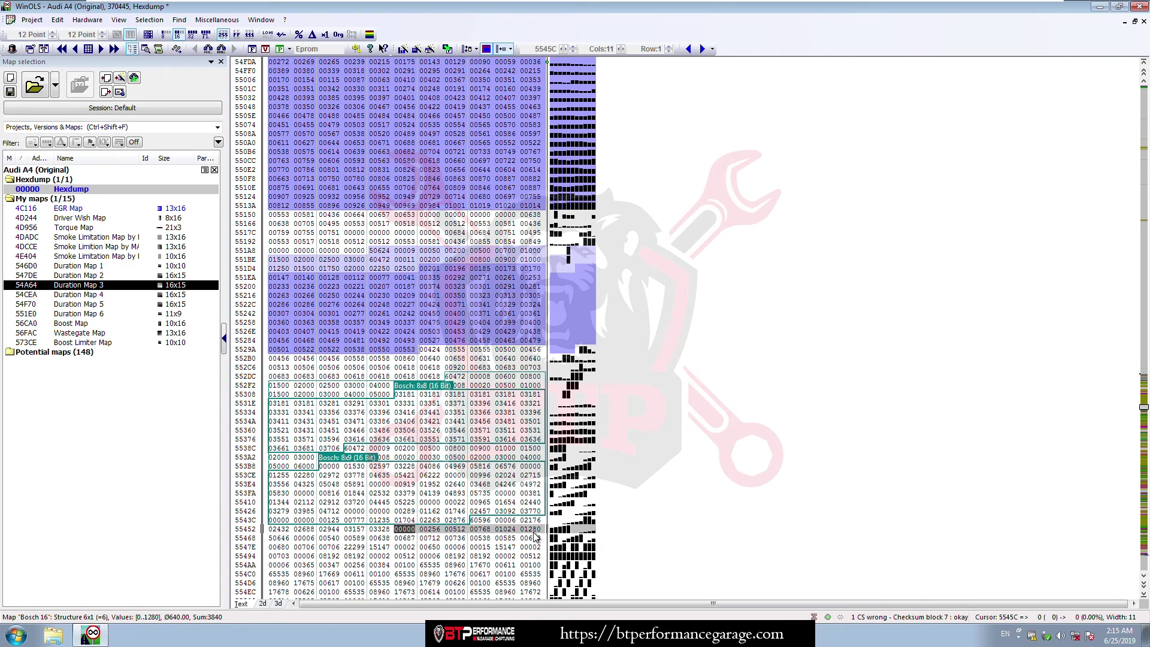
pyautogui.press('k')
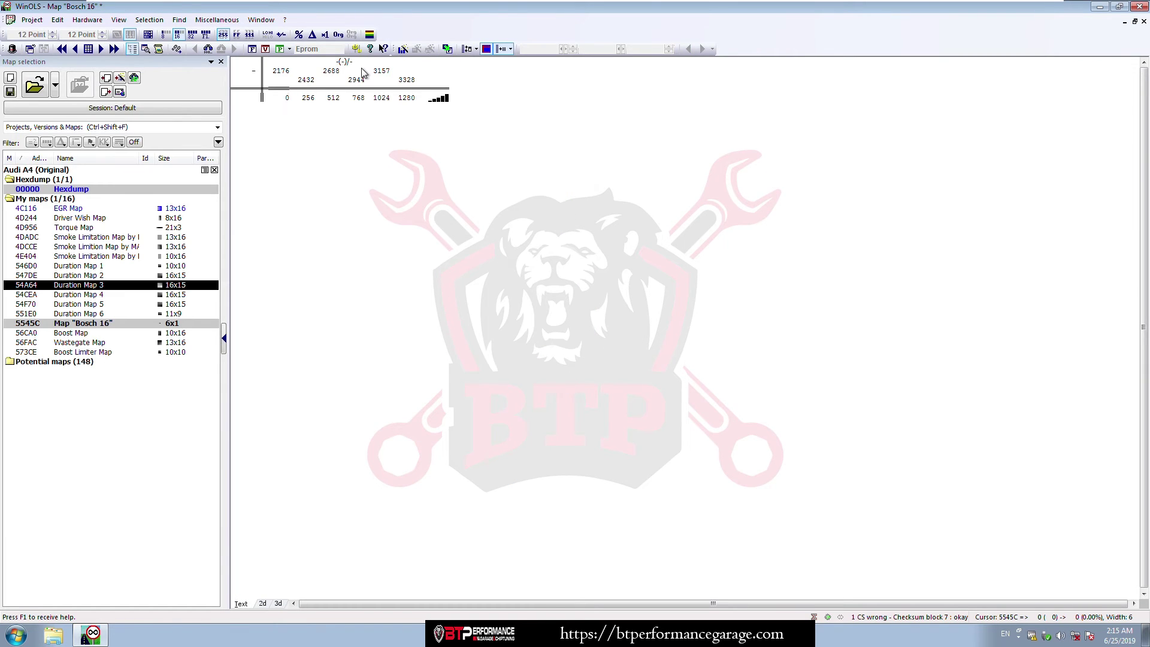
# - Name the 6x1 map "Duration Selector Map", set its factor to 0.0039 and its offset to 1, and apply the properties
pyautogui.doubleClick(377, 99)
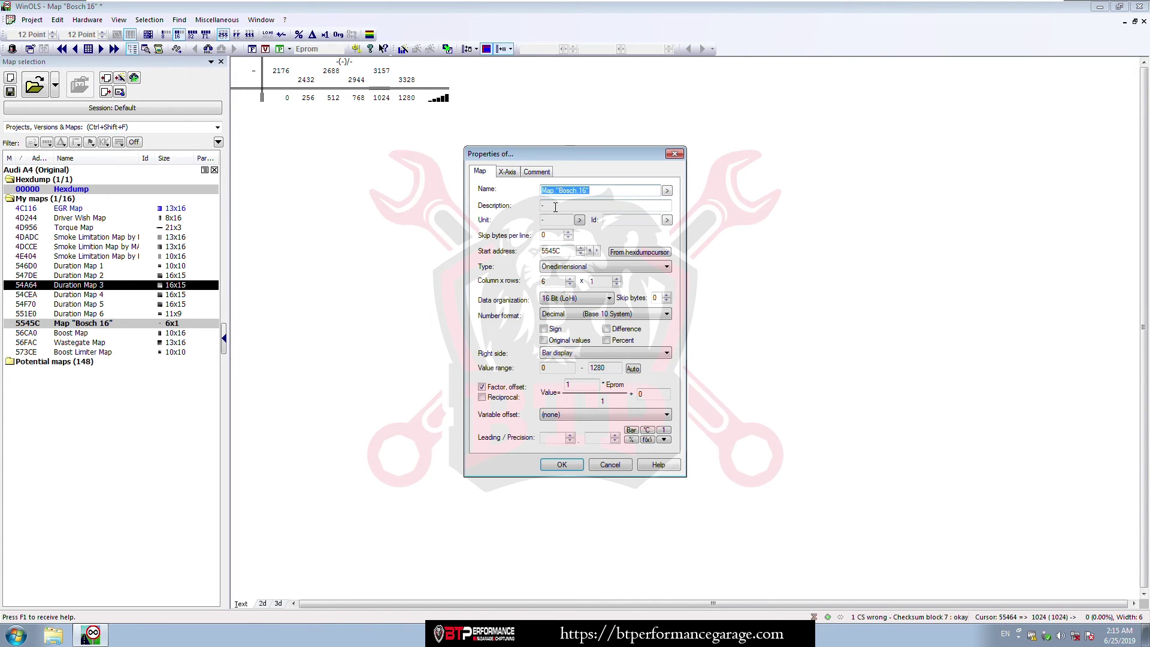
pyautogui.write('Duration S')
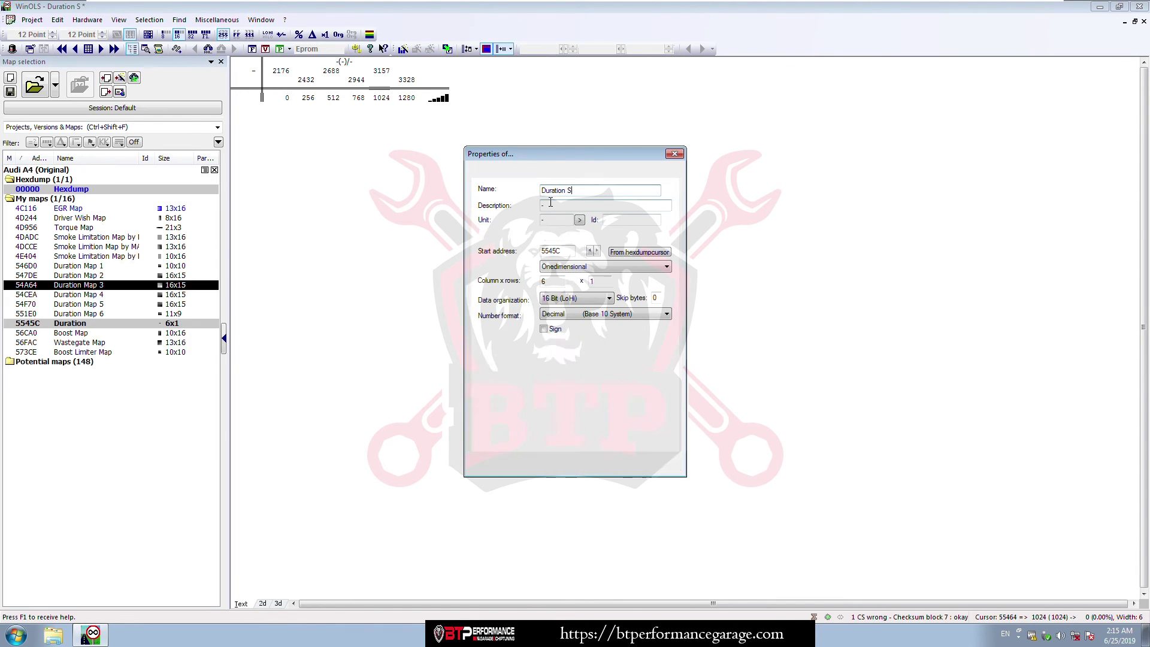
pyautogui.write('elector Map')
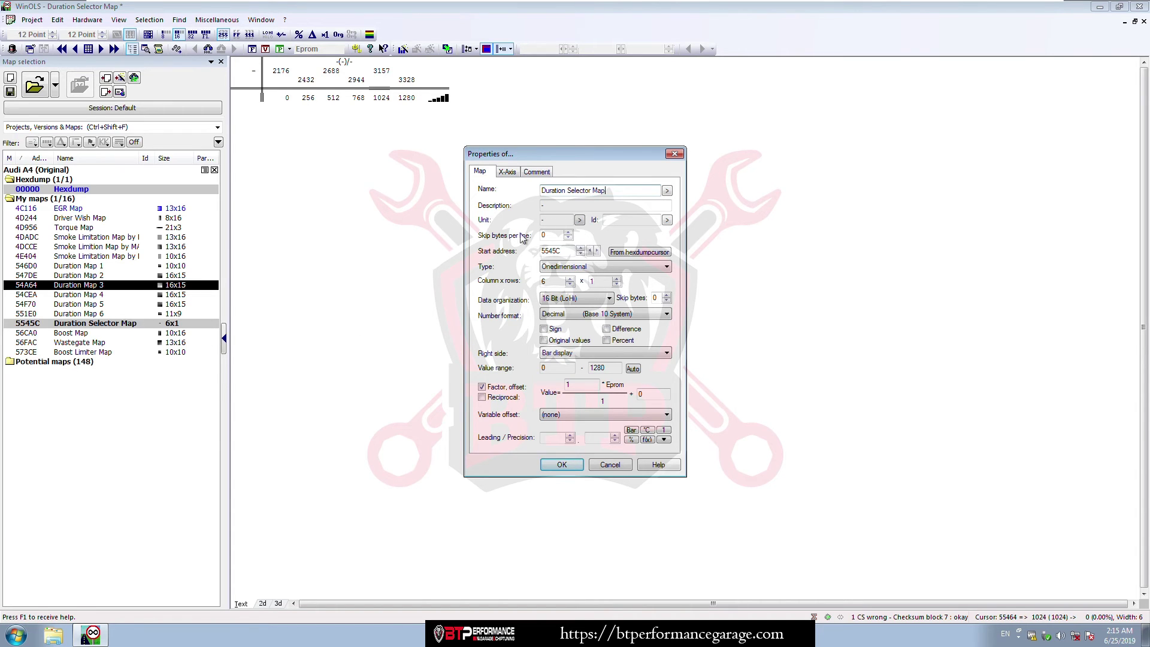
pyautogui.press('Tab')
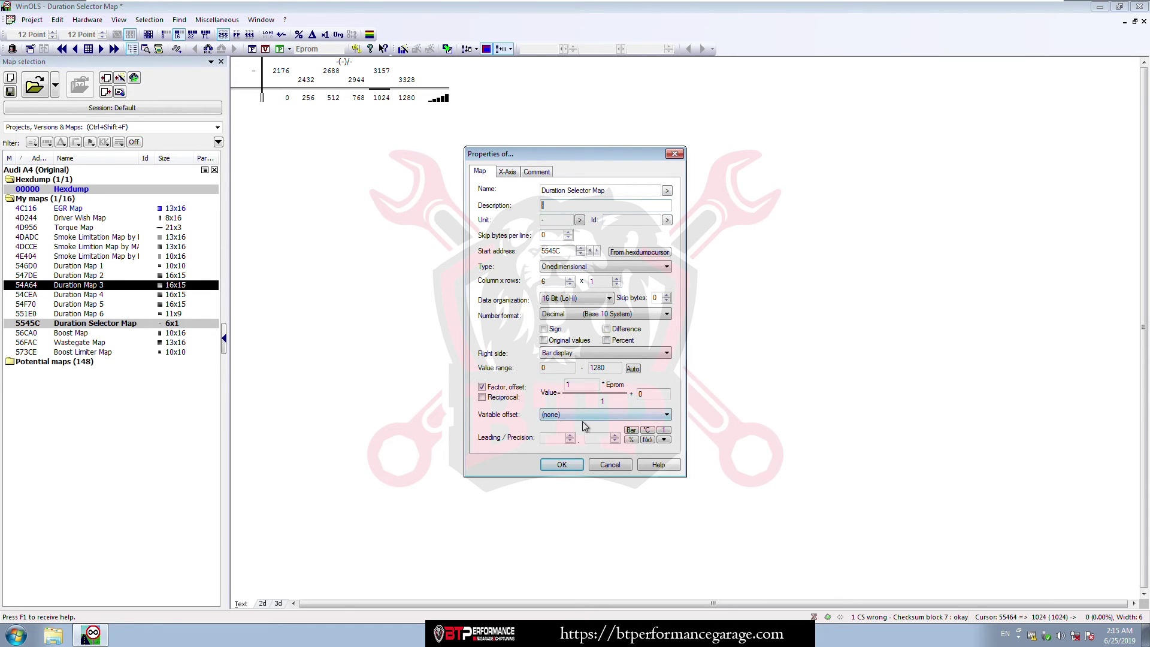
pyautogui.click(586, 388)
pyautogui.write('0.0')
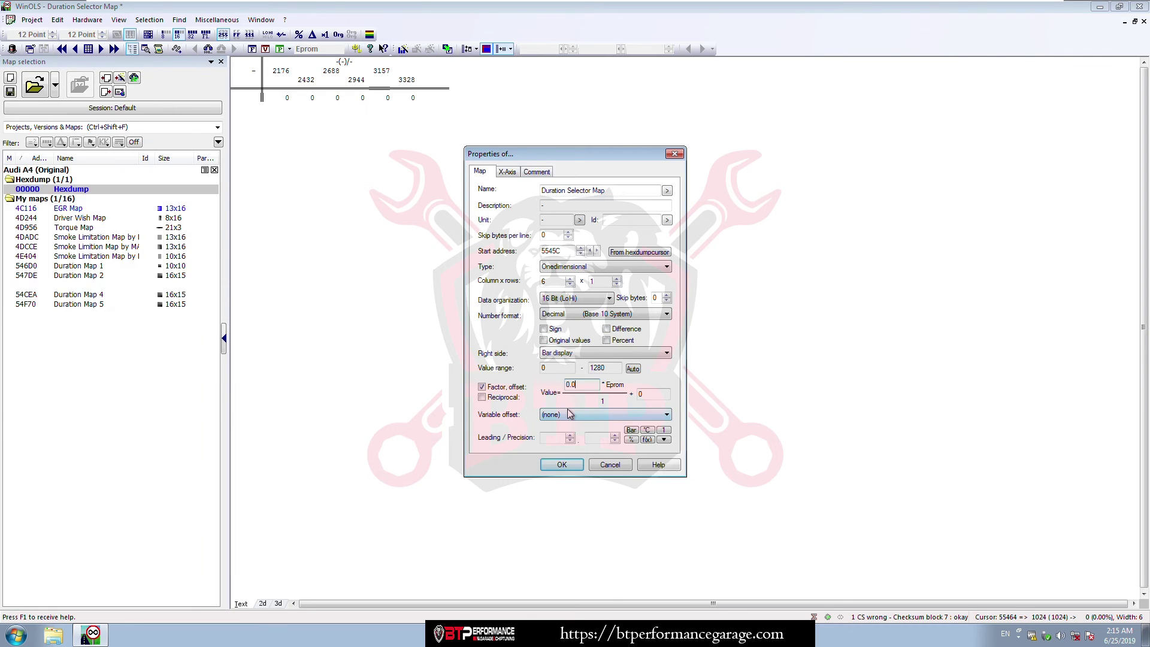
pyautogui.write('039')
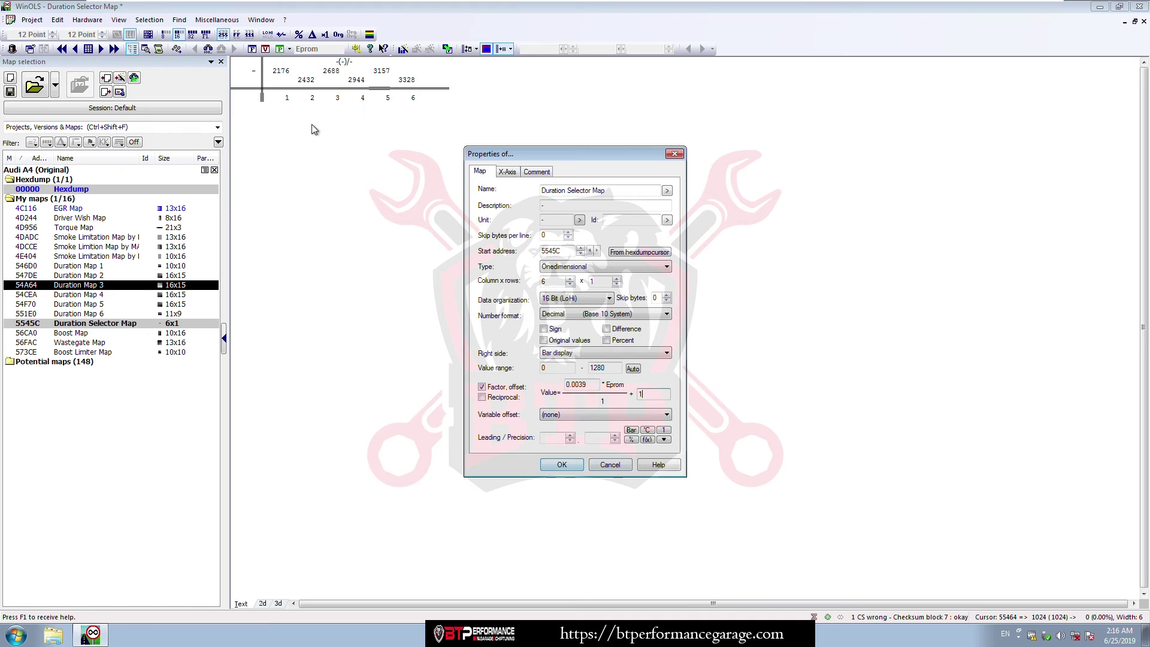
pyautogui.click(562, 464)
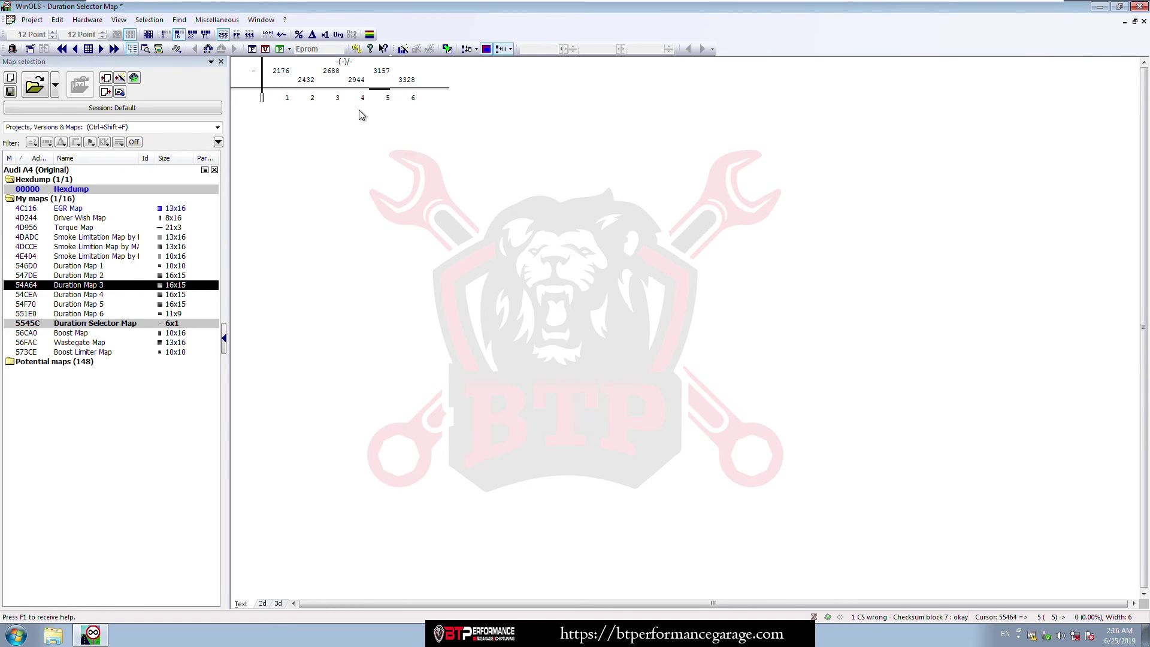
# - Set the X-axis description of the Duration Selector Map to "Start of Injection" and its unit to deg
pyautogui.doubleClick(331, 70)
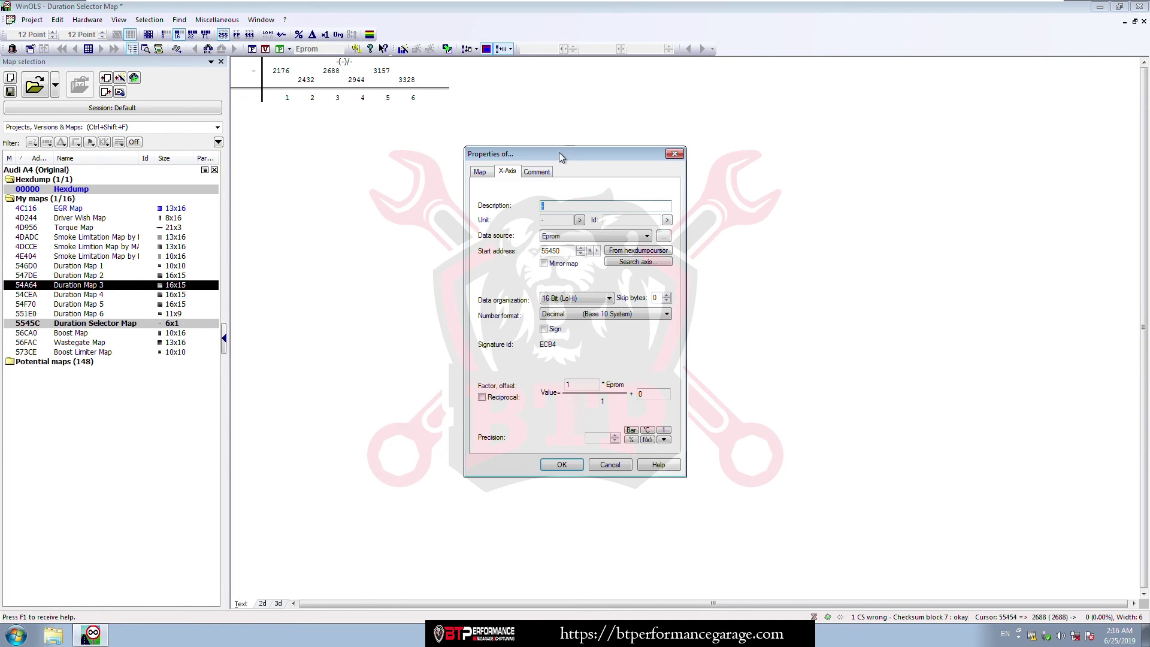
pyautogui.moveTo(559, 155); pyautogui.dragTo(638, 93)
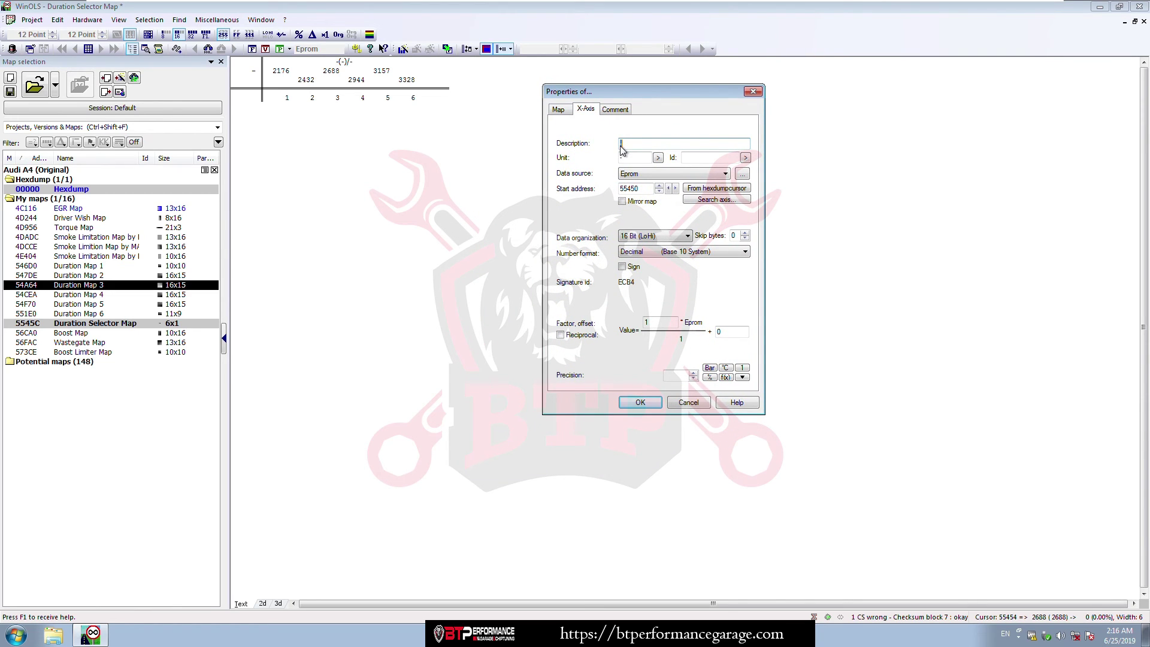
pyautogui.write('S')
pyautogui.write('tar')
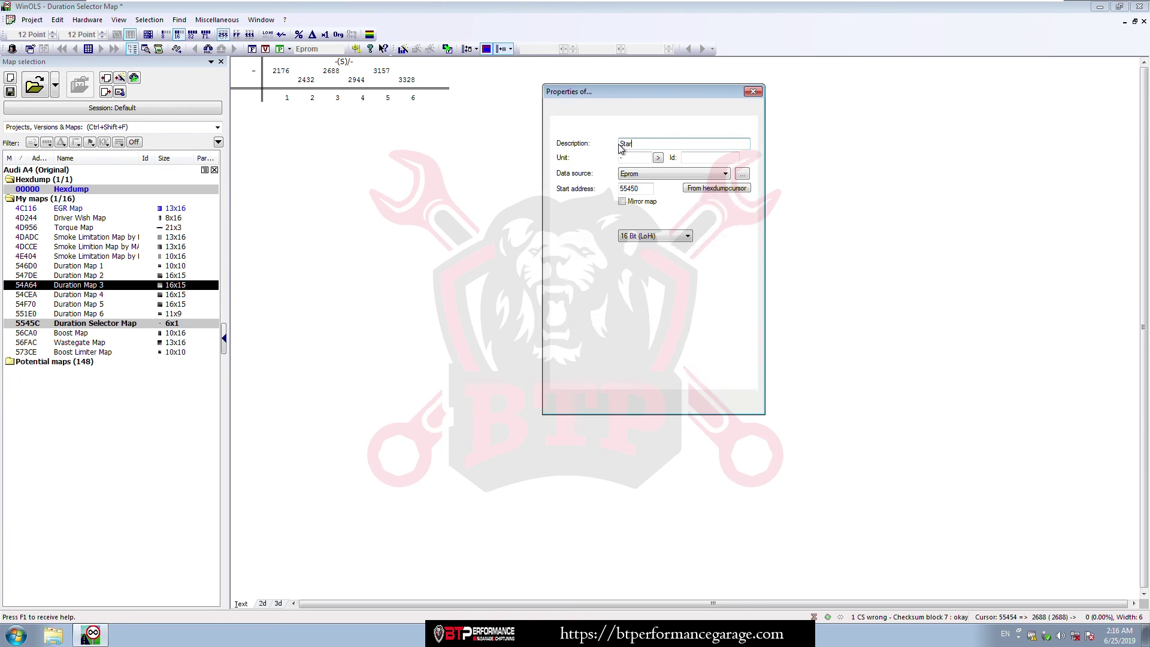
pyautogui.write('t of ')
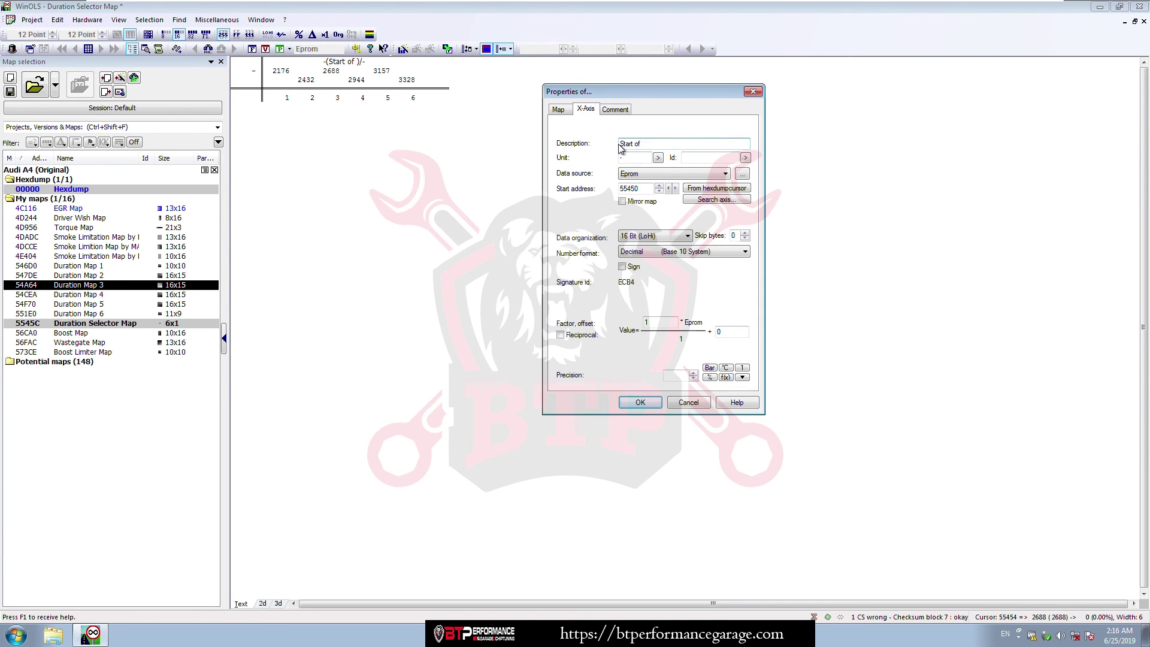
pyautogui.write('Injection')
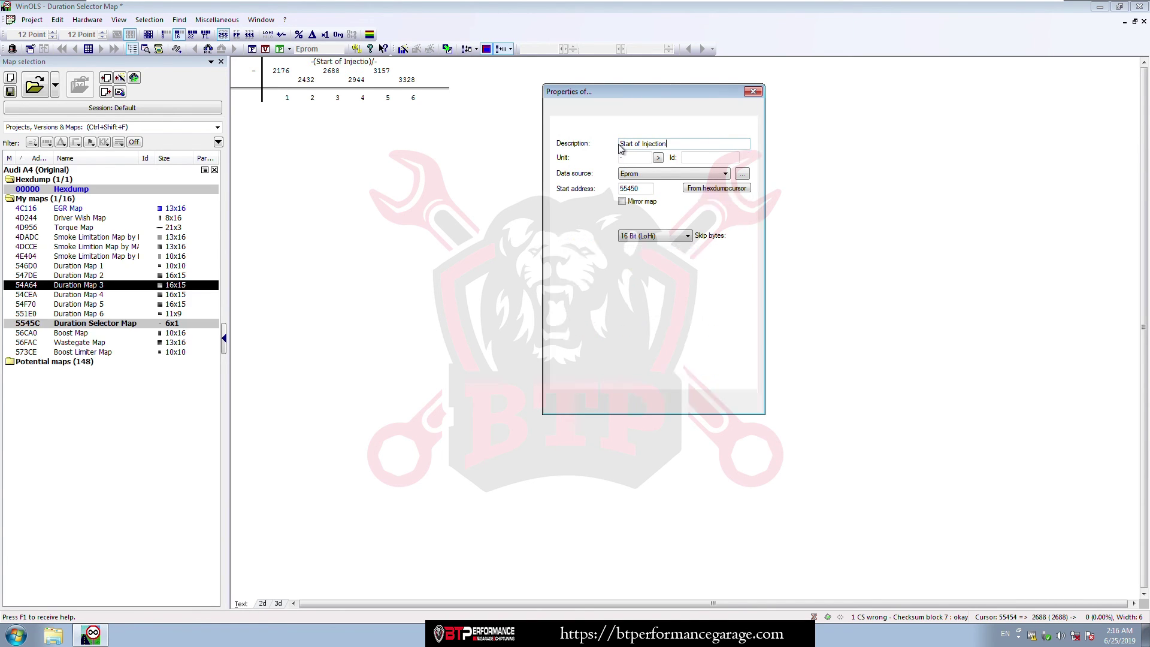
pyautogui.write('deg')
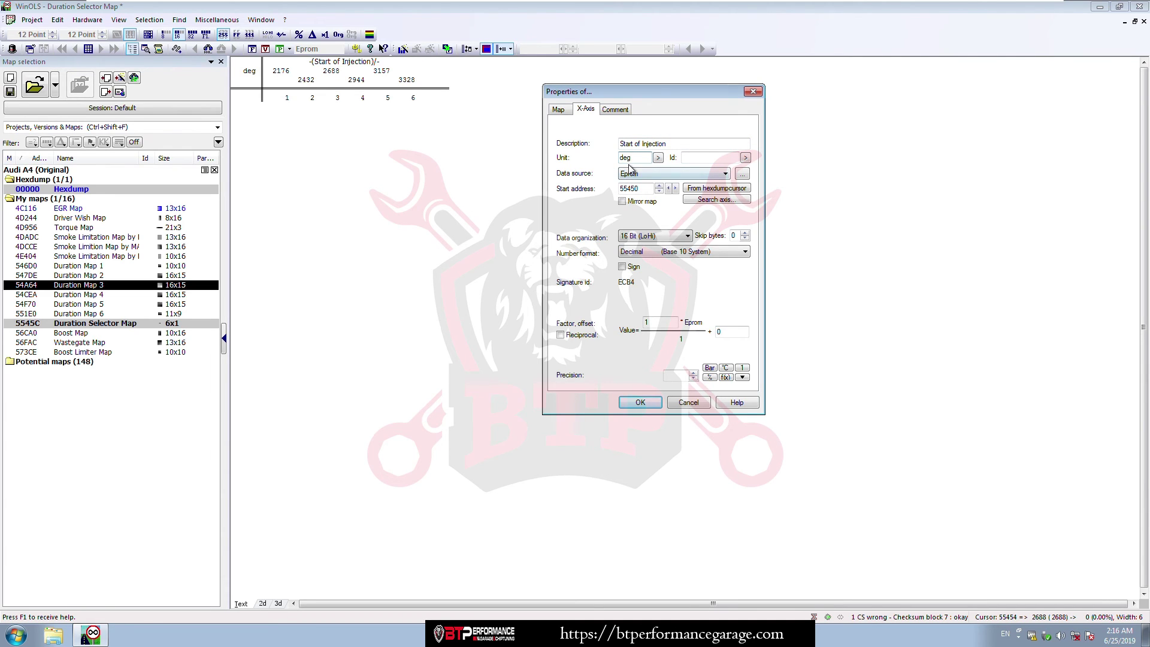
# - Set the X-axis factor to 0.023437, the offset to -78 and the precision to 1, and apply the properties
pyautogui.doubleClick(648, 323)
pyautogui.write('0.0')
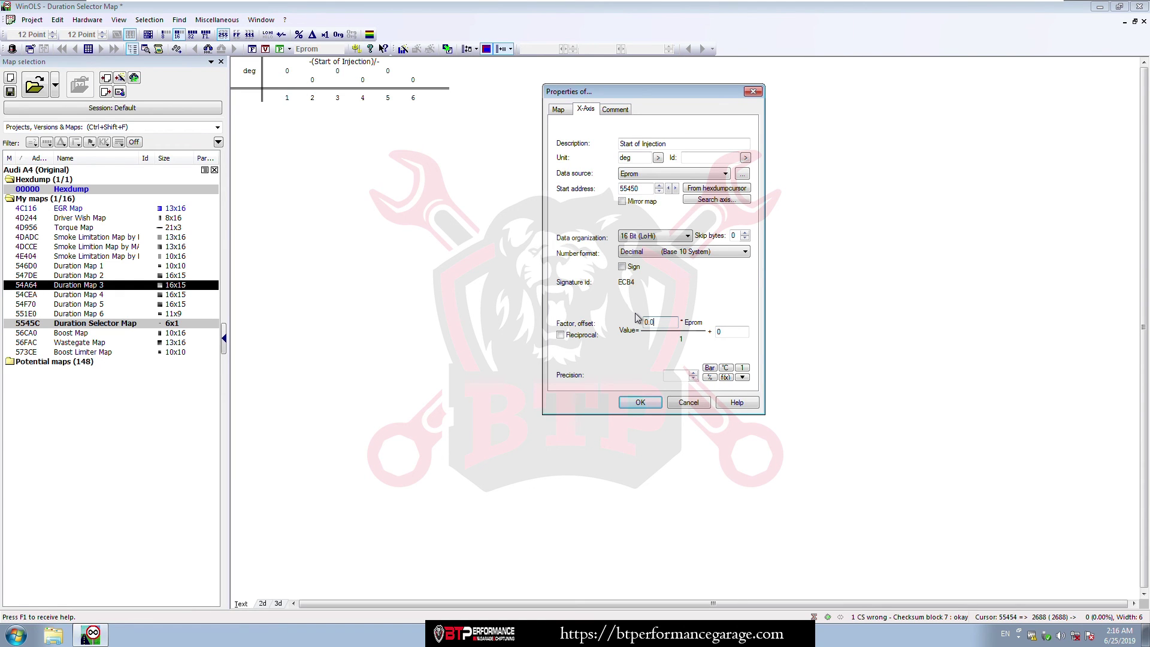
pyautogui.write('23437')
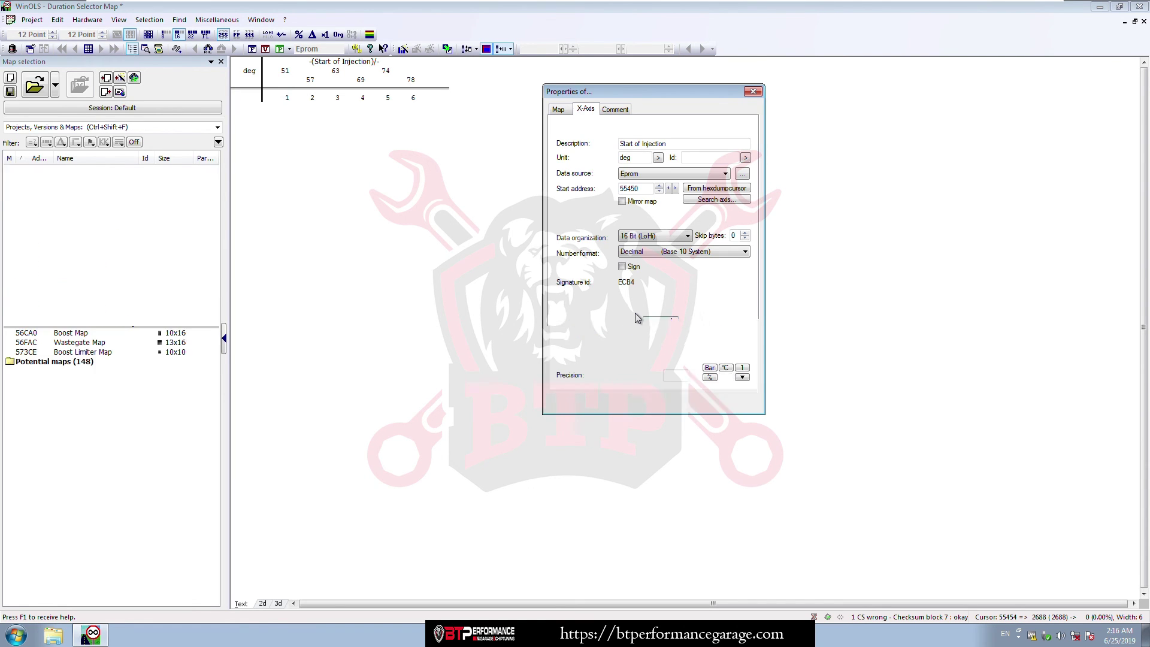
pyautogui.press('Tab')
pyautogui.write('-')
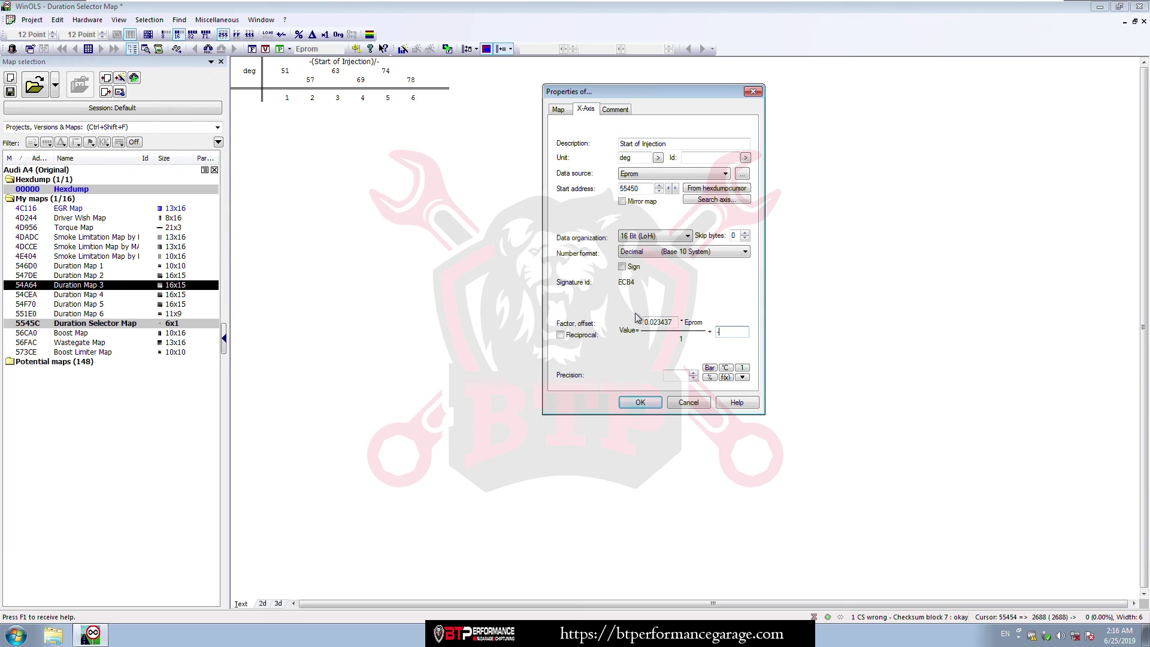
pyautogui.write('78')
pyautogui.press('Tab')
pyautogui.write('1')
pyautogui.click(640, 401)
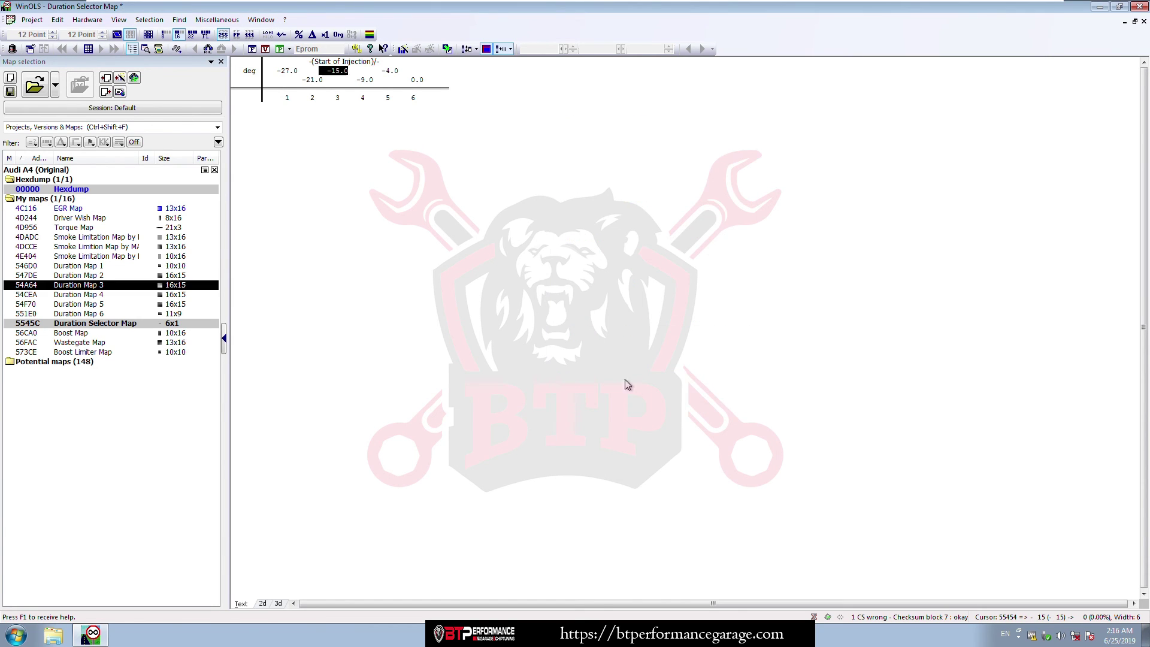
# - Examine selector values 3 and 4 against the start-of-injection axis and pick out Duration Map 4 in the map list
pyautogui.click(339, 94)
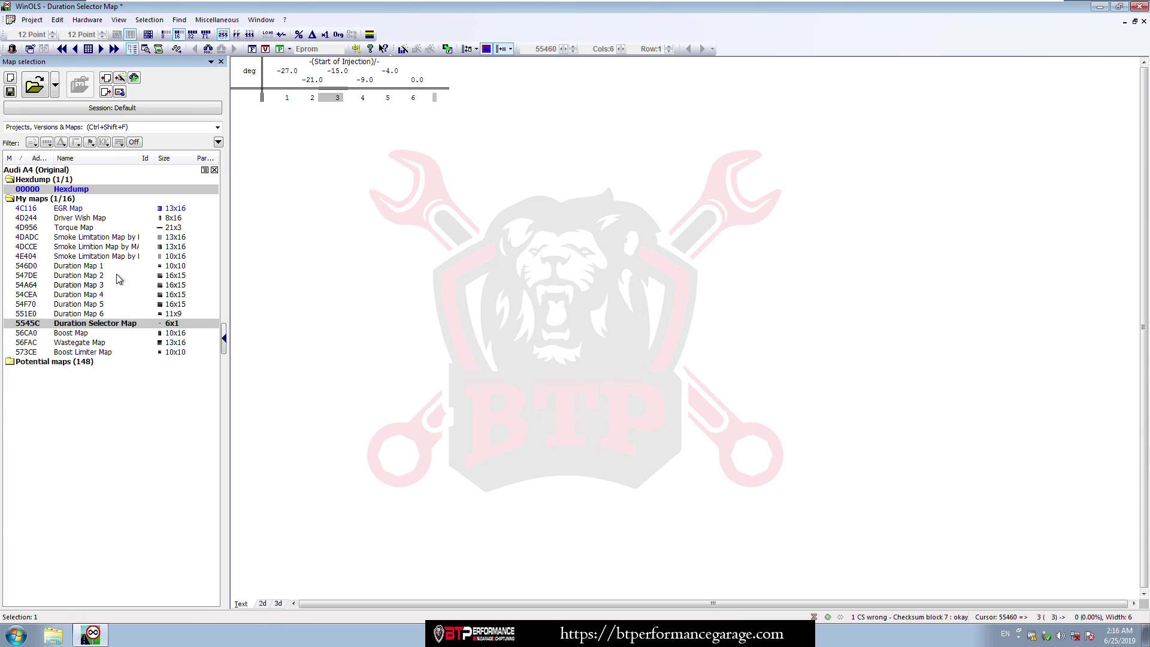
pyautogui.keyDown('shift'); pyautogui.click(365, 96); pyautogui.keyUp('shift')
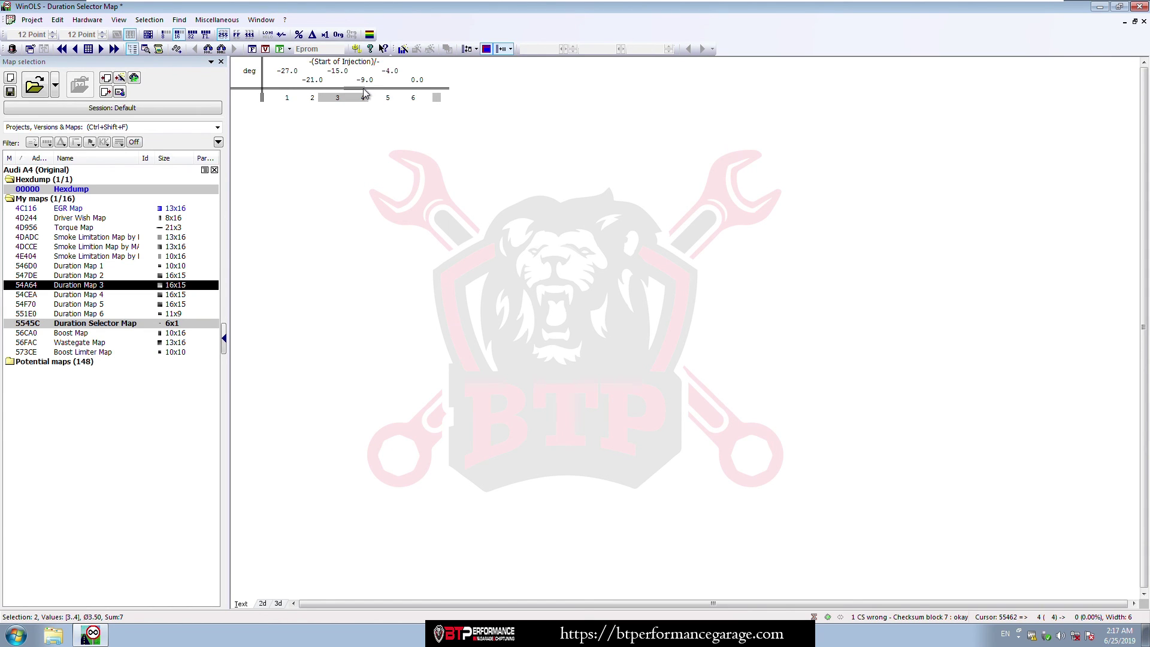
pyautogui.click(88, 298)
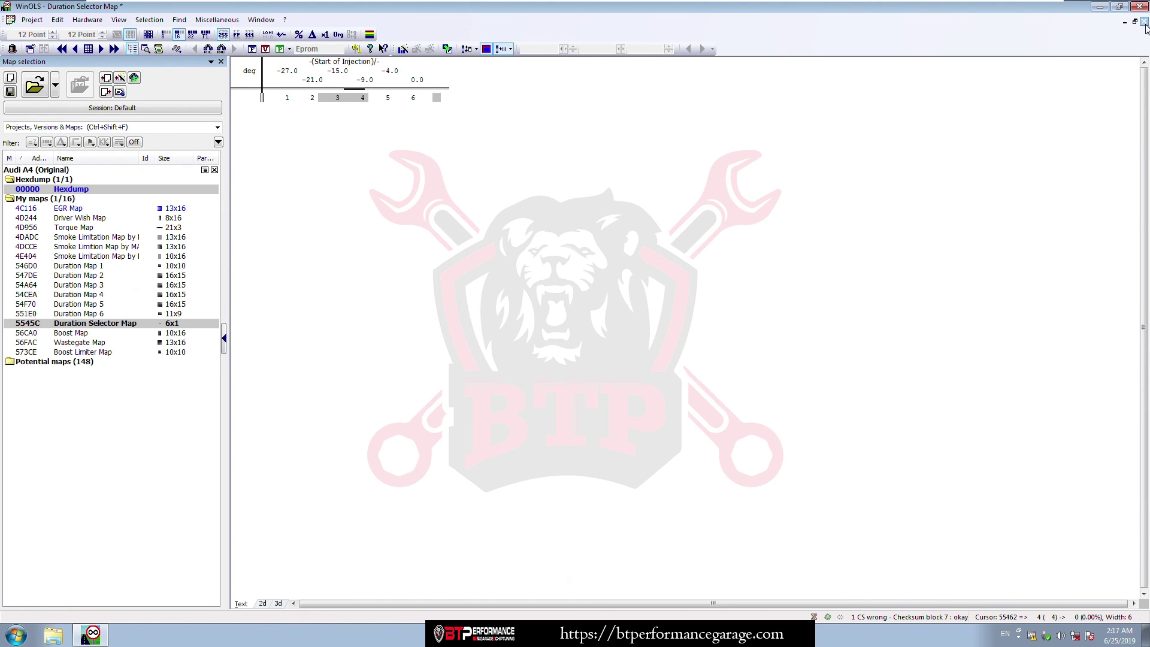
# - Close the Duration Selector Map and view the hexdump as a 2D graph around Duration Map 6
pyautogui.click(1143, 21)
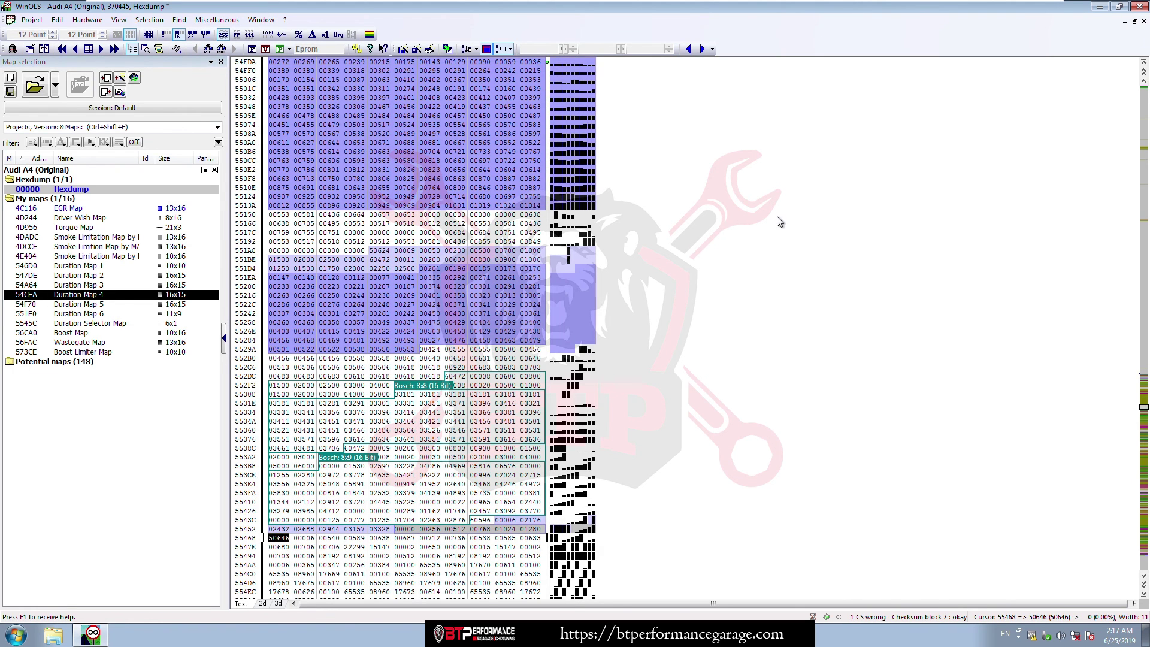
pyautogui.click(261, 604)
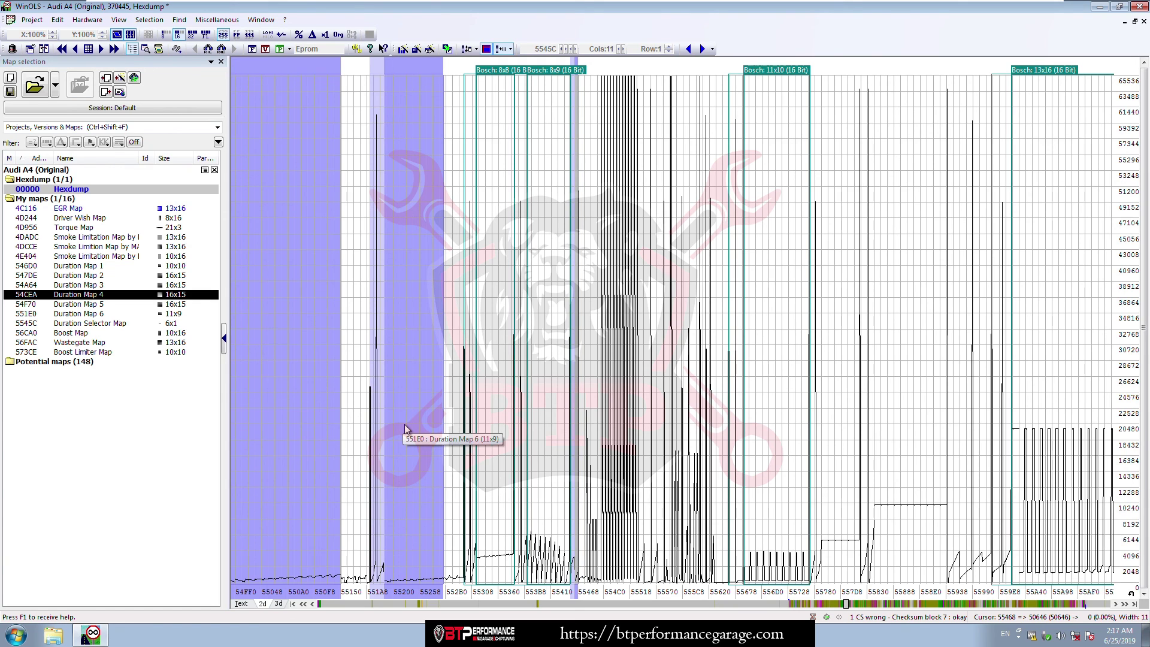
pyautogui.scroll(3, 469, 491)
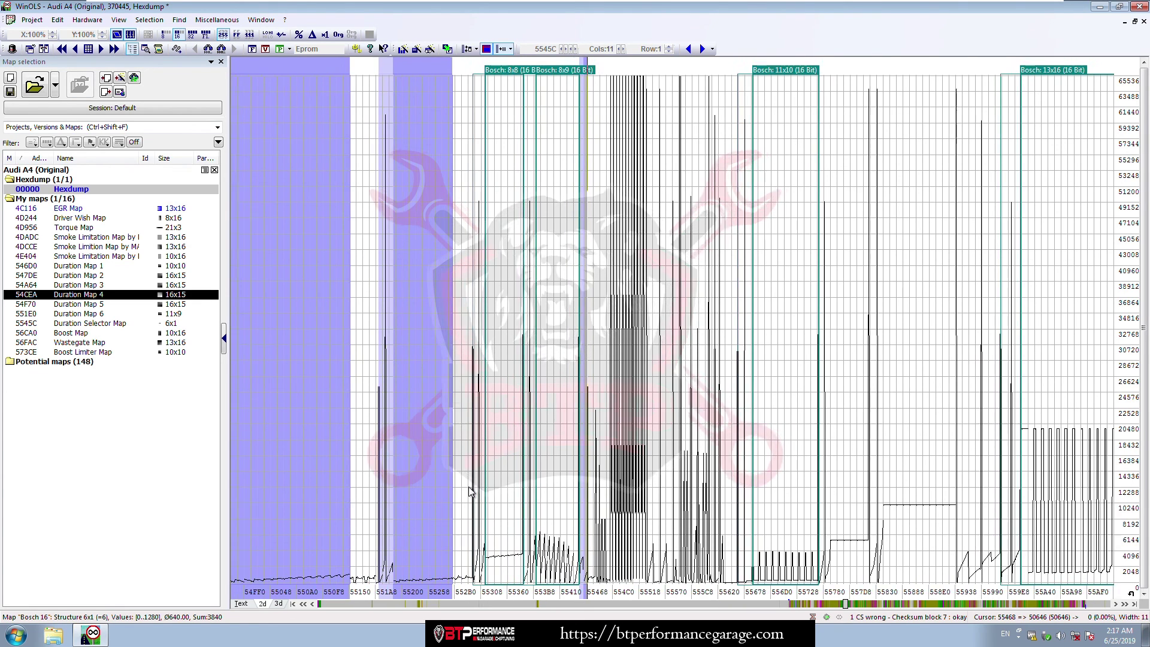